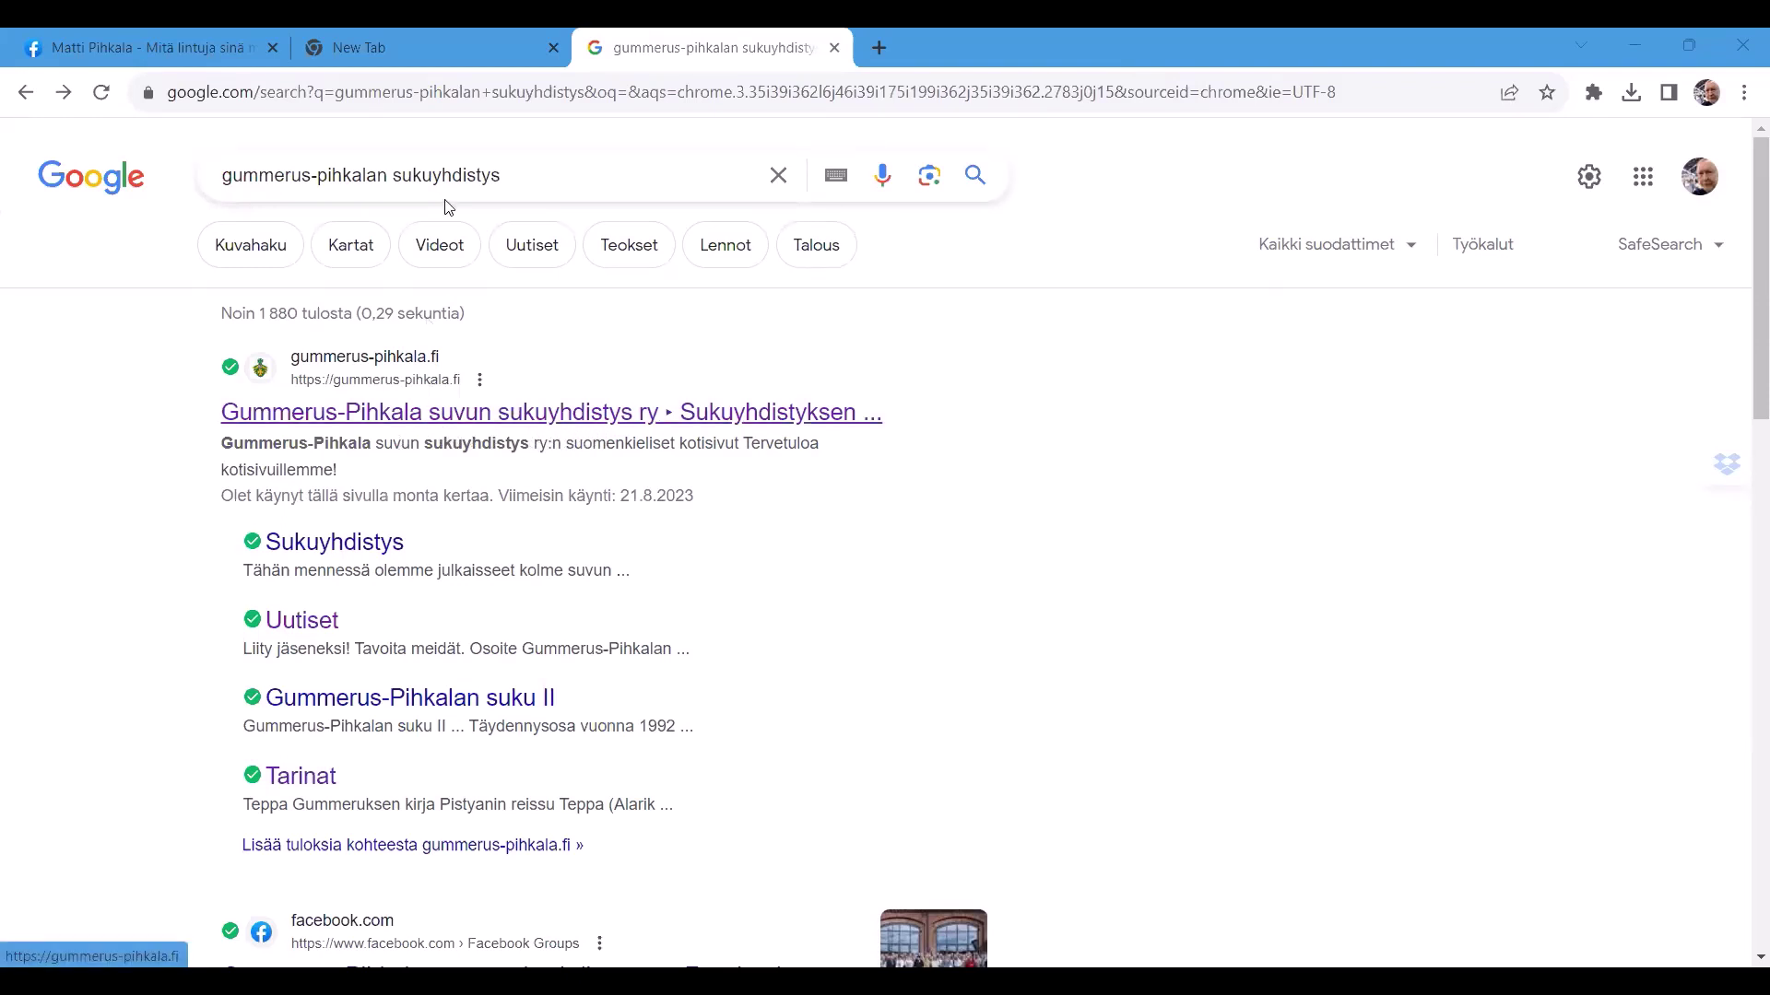
# Open the Gummerus-Pihkala family association's website from the search results and go to its Jäsenyys page.
pyautogui.click(438, 417)
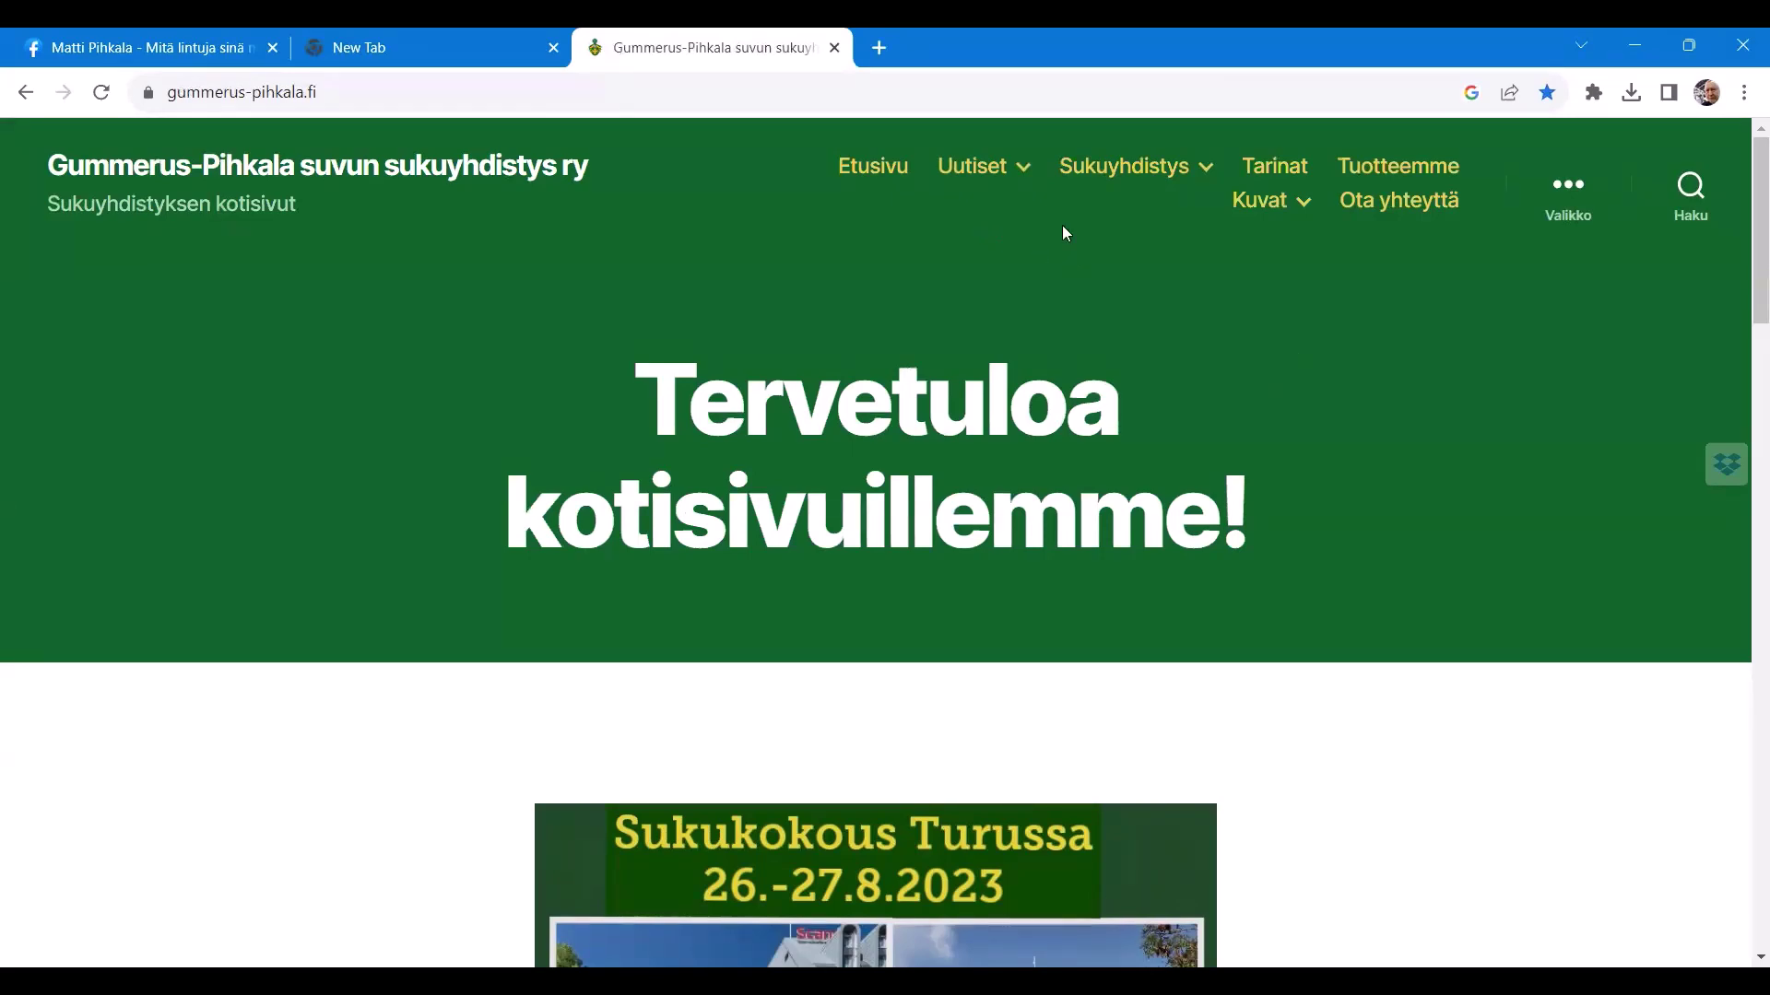
pyautogui.moveTo(1198, 187)
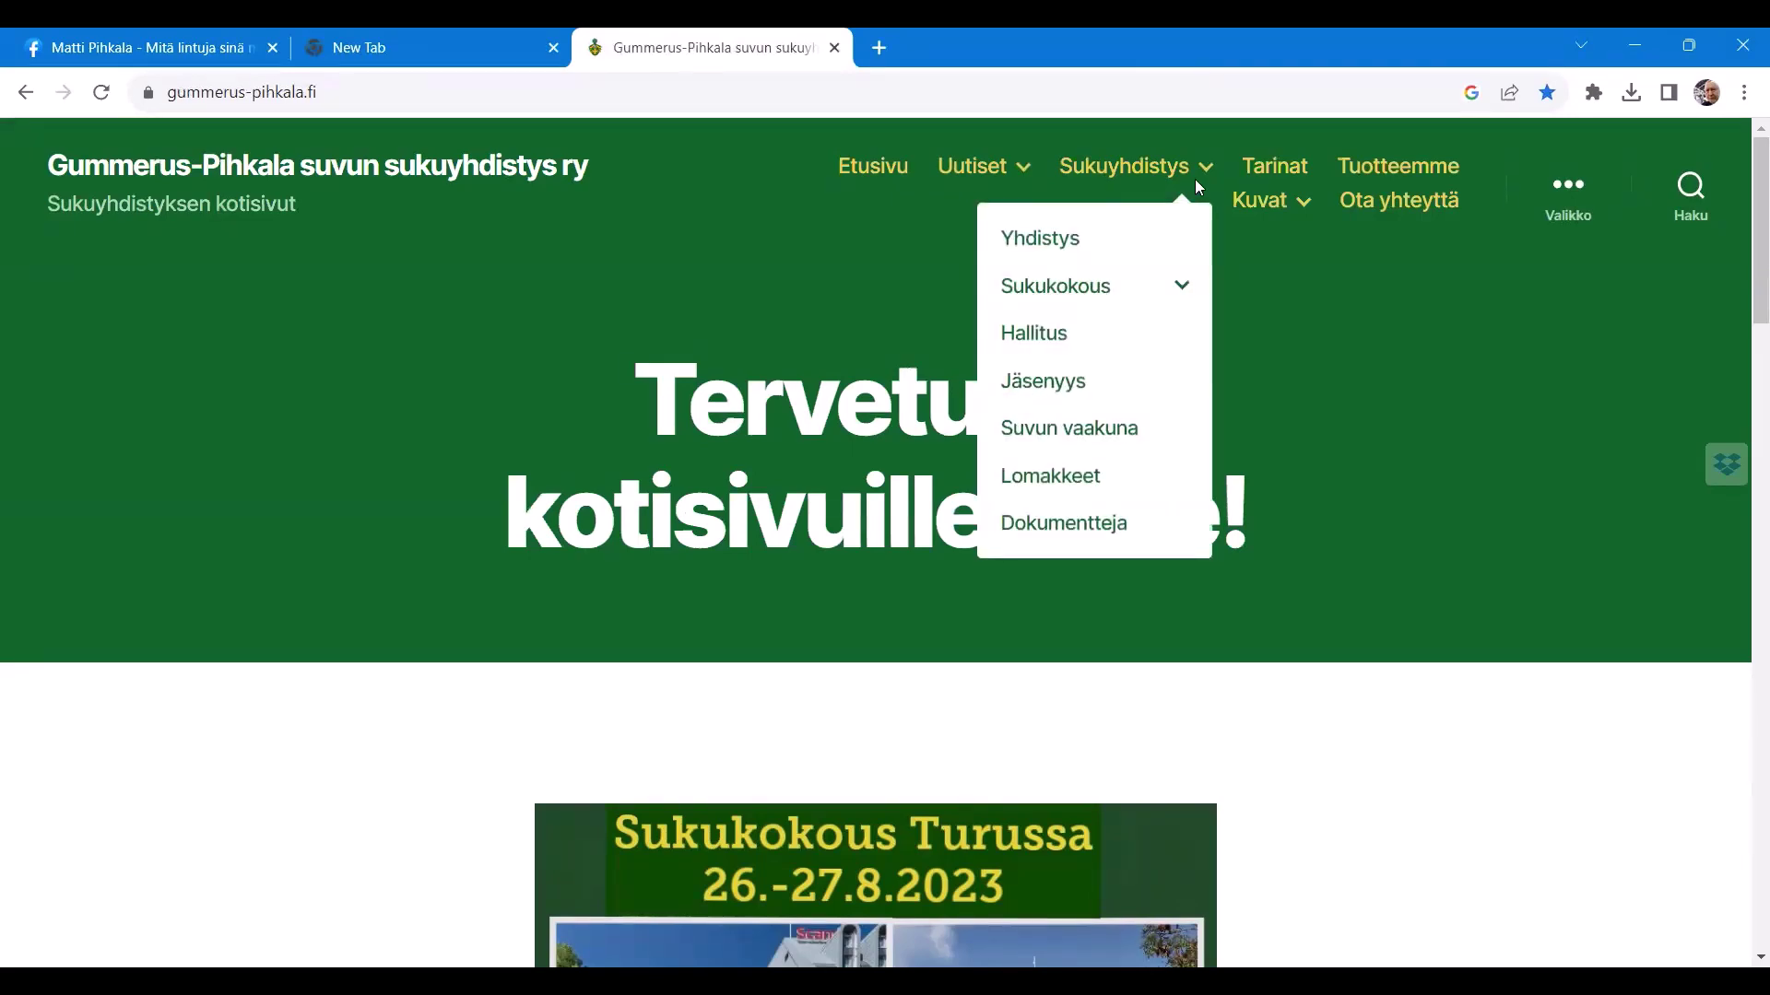
pyautogui.click(1064, 391)
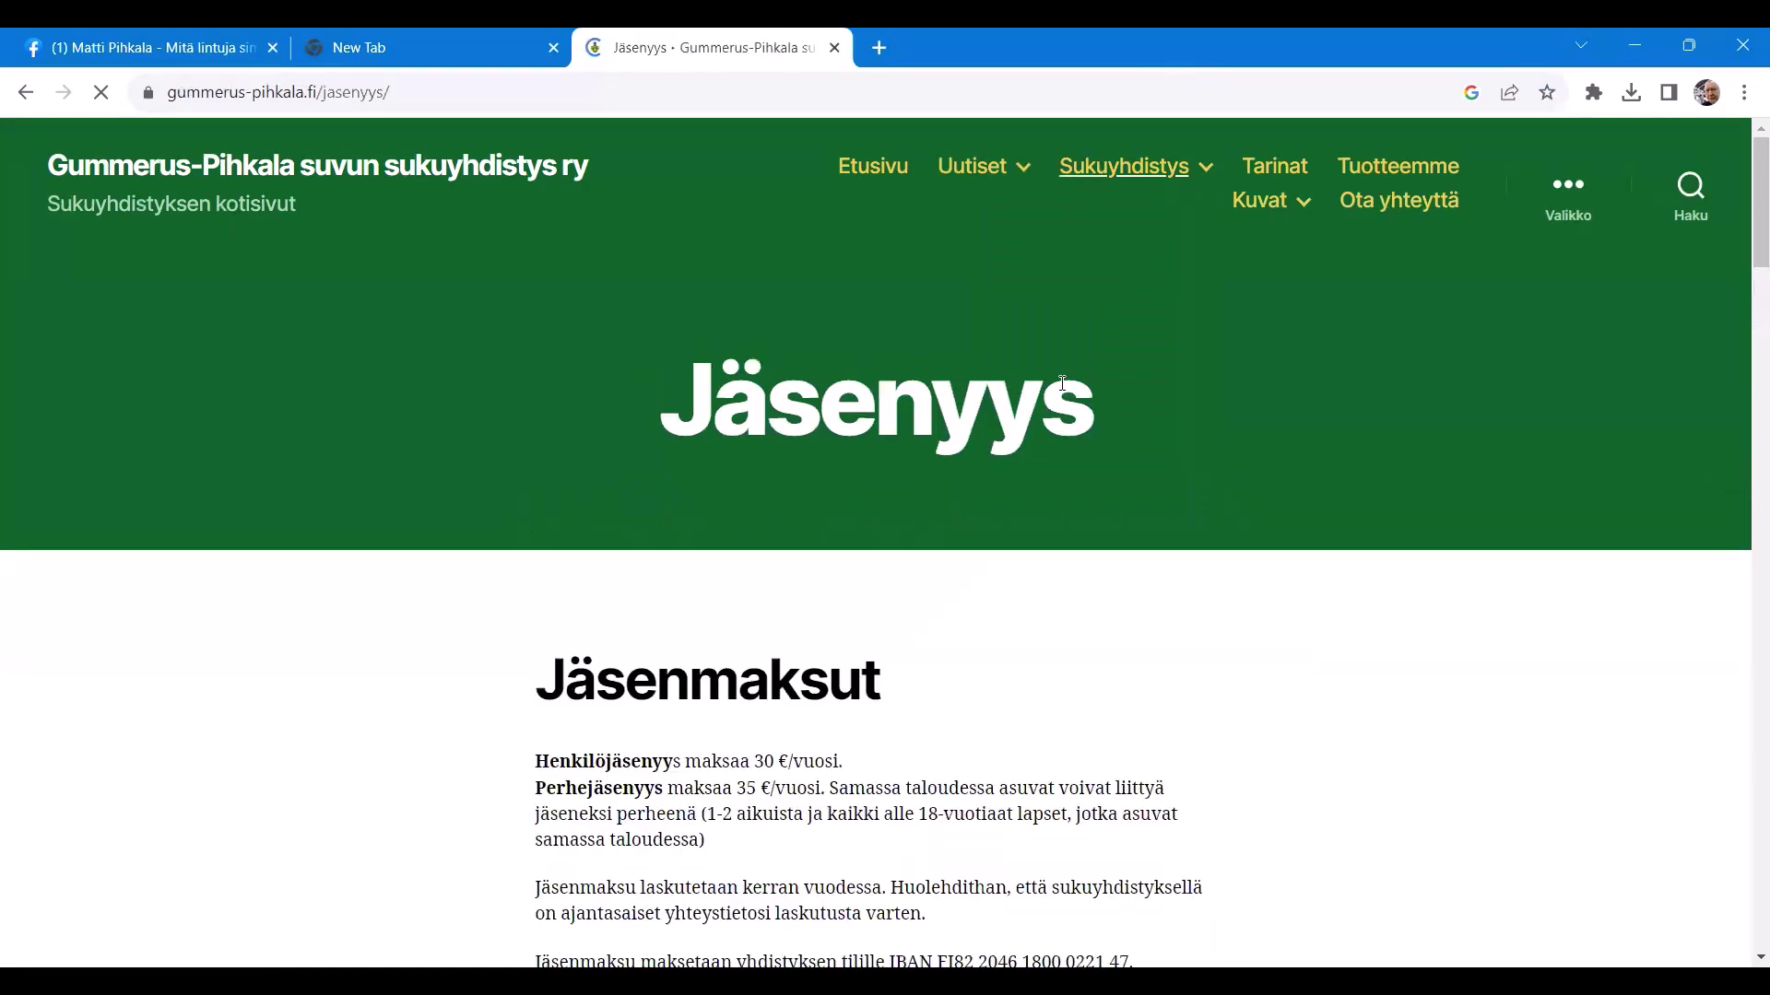
# Read the Jäsenyys page's sections on membership fees, joining, address changes, electronic delivery consent and the Jäsenrekisteri.
pyautogui.scroll(-3, 1743, 265)
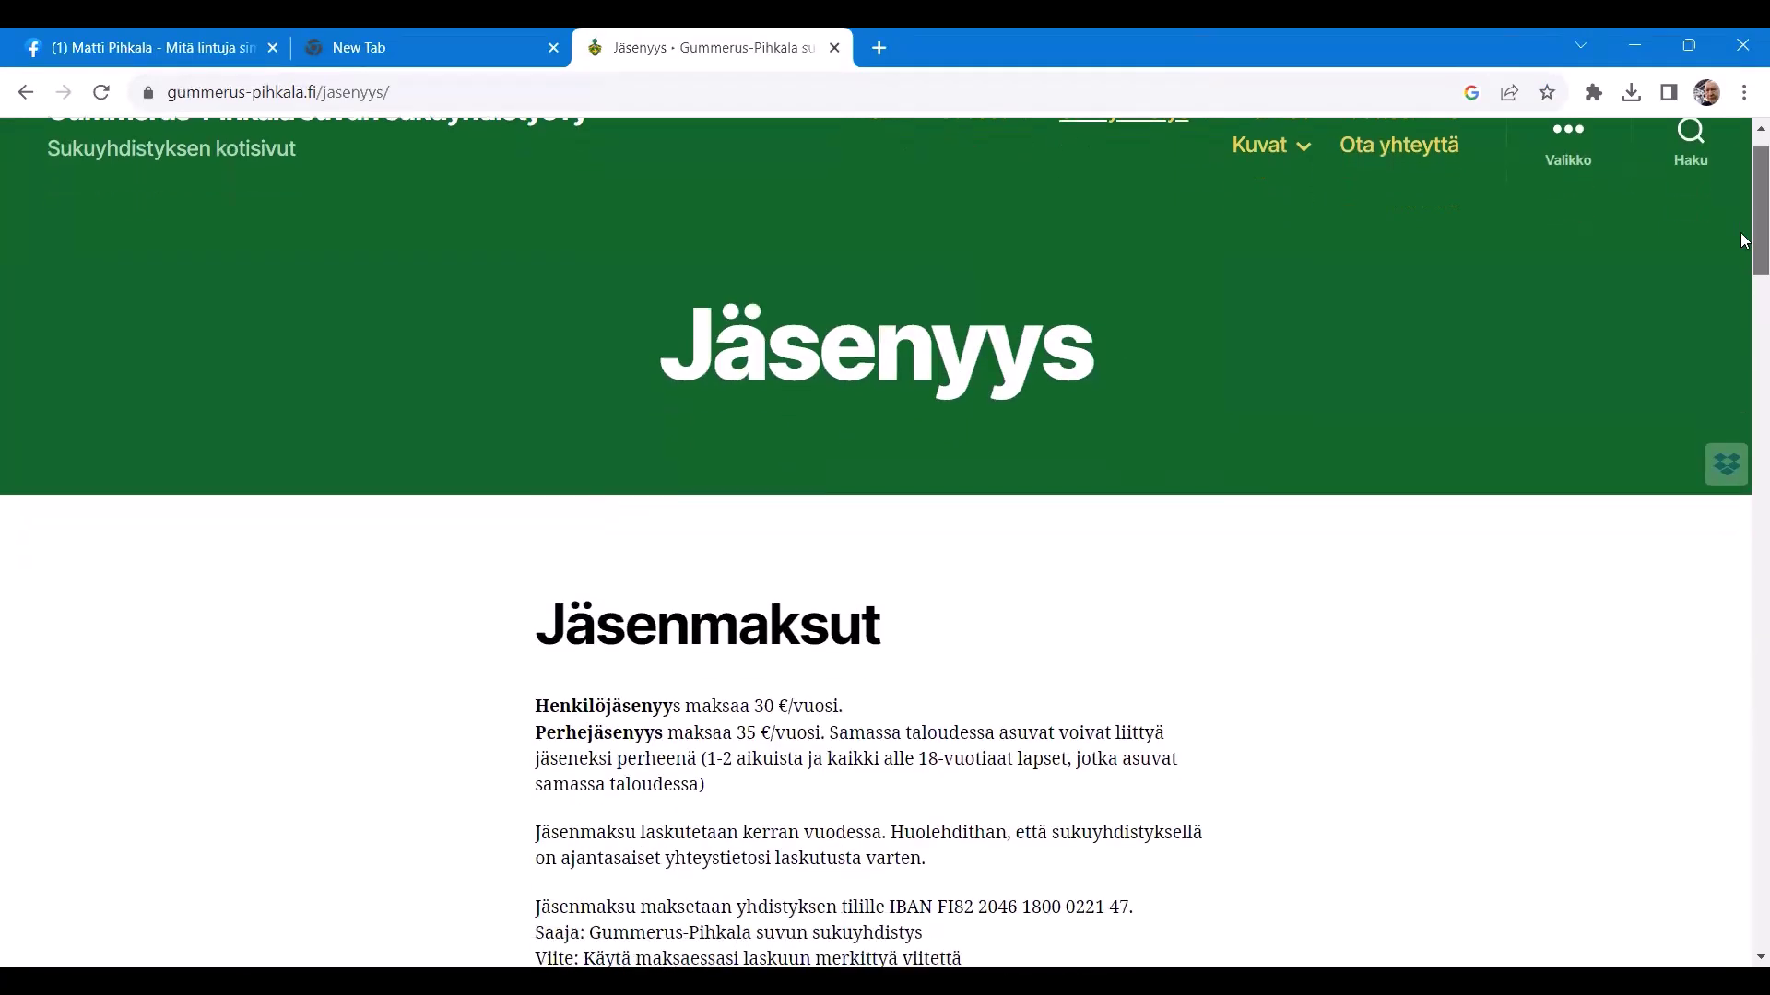
pyautogui.scroll(-1, 1743, 268)
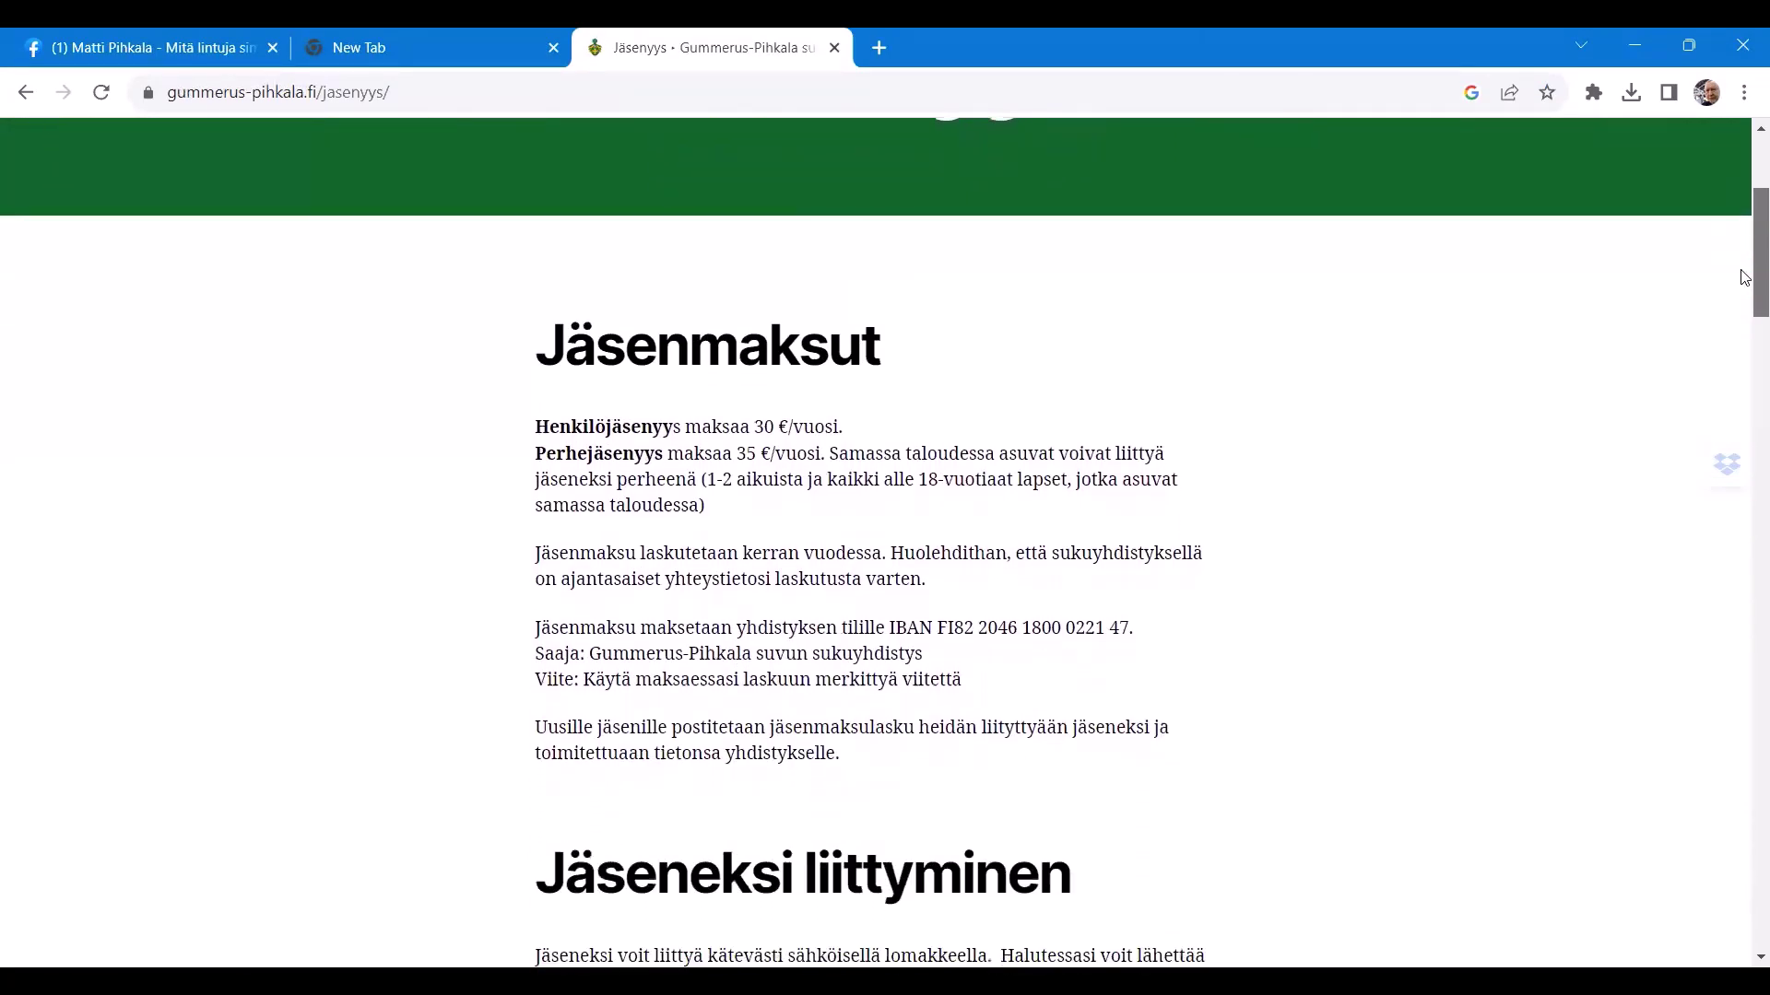
pyautogui.scroll(-1, 1743, 281)
pyautogui.scroll(-1, 1743, 293)
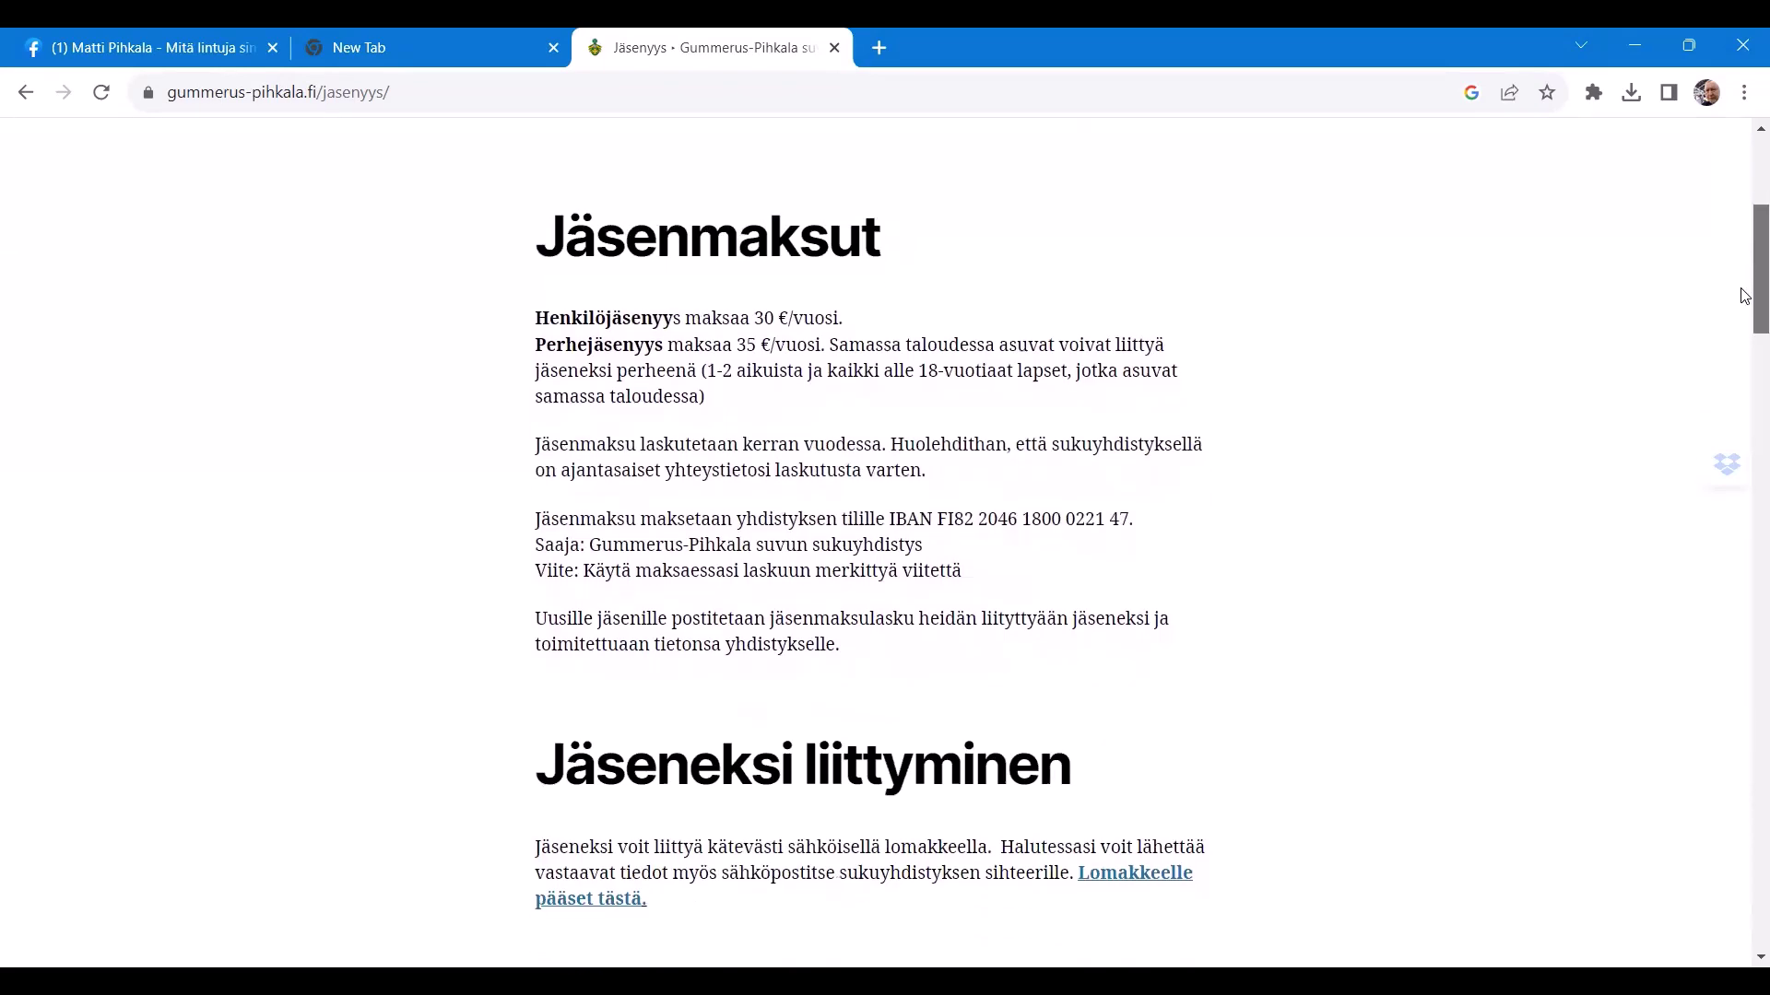
pyautogui.scroll(-2, 1744, 295)
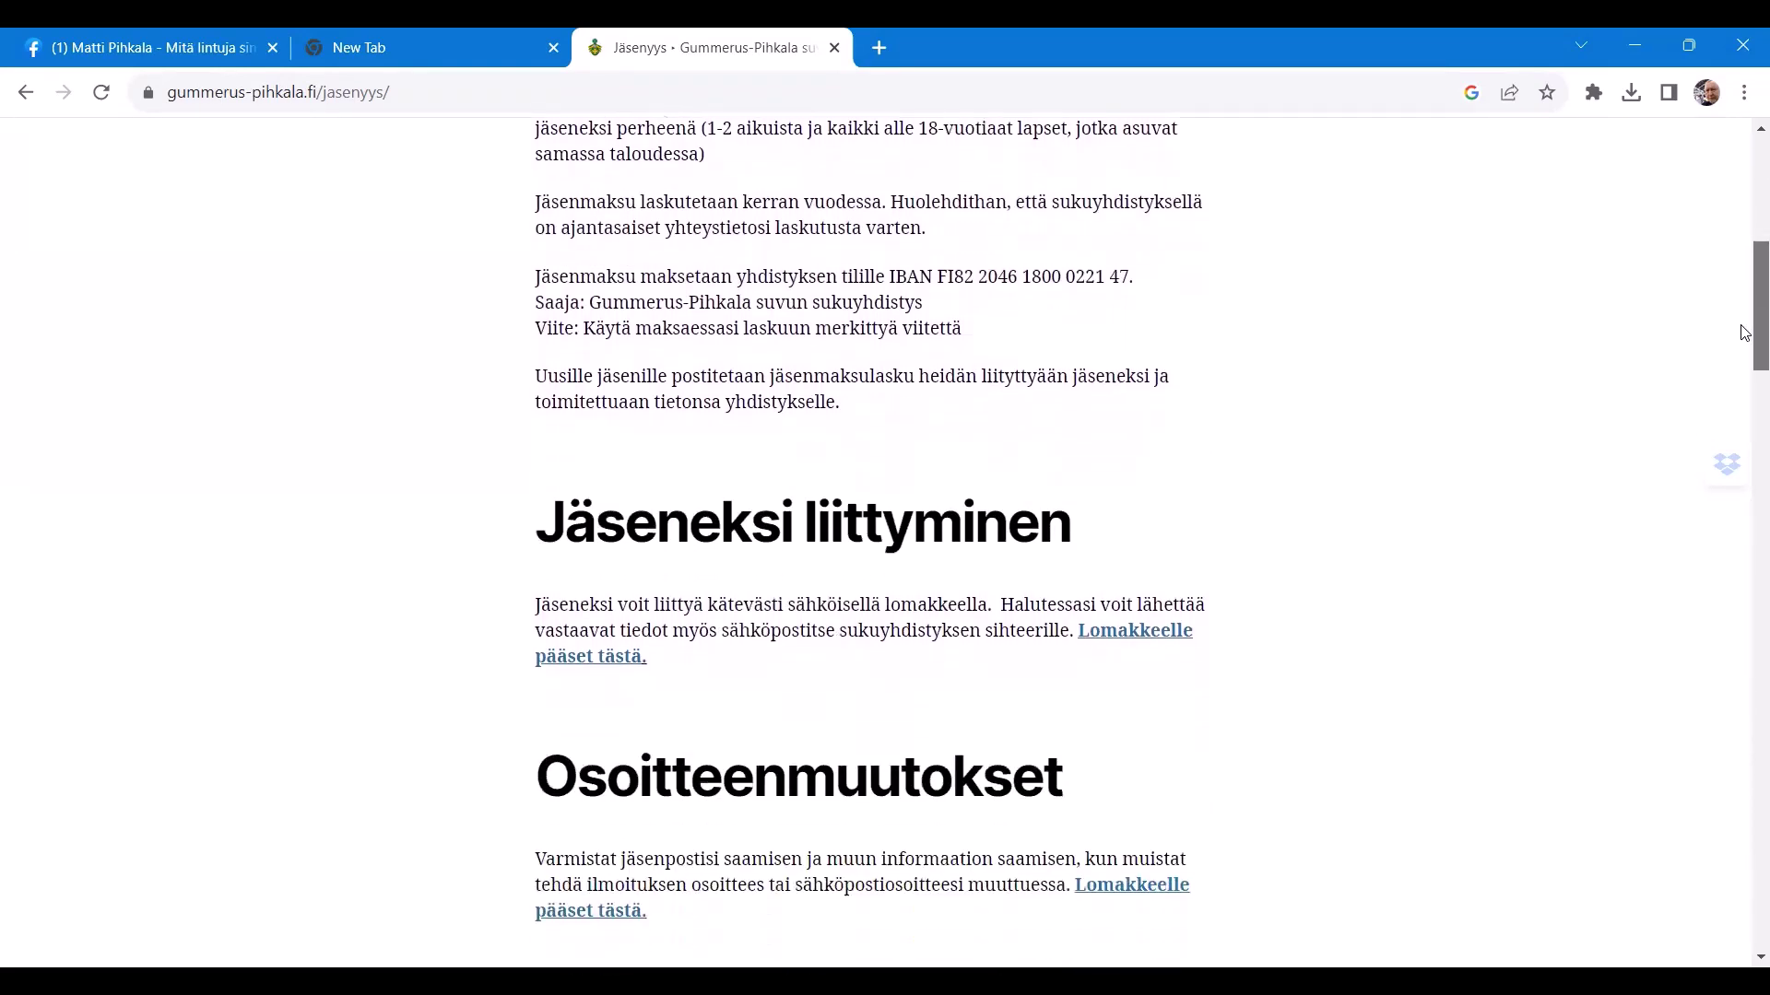
pyautogui.scroll(-5, 1745, 334)
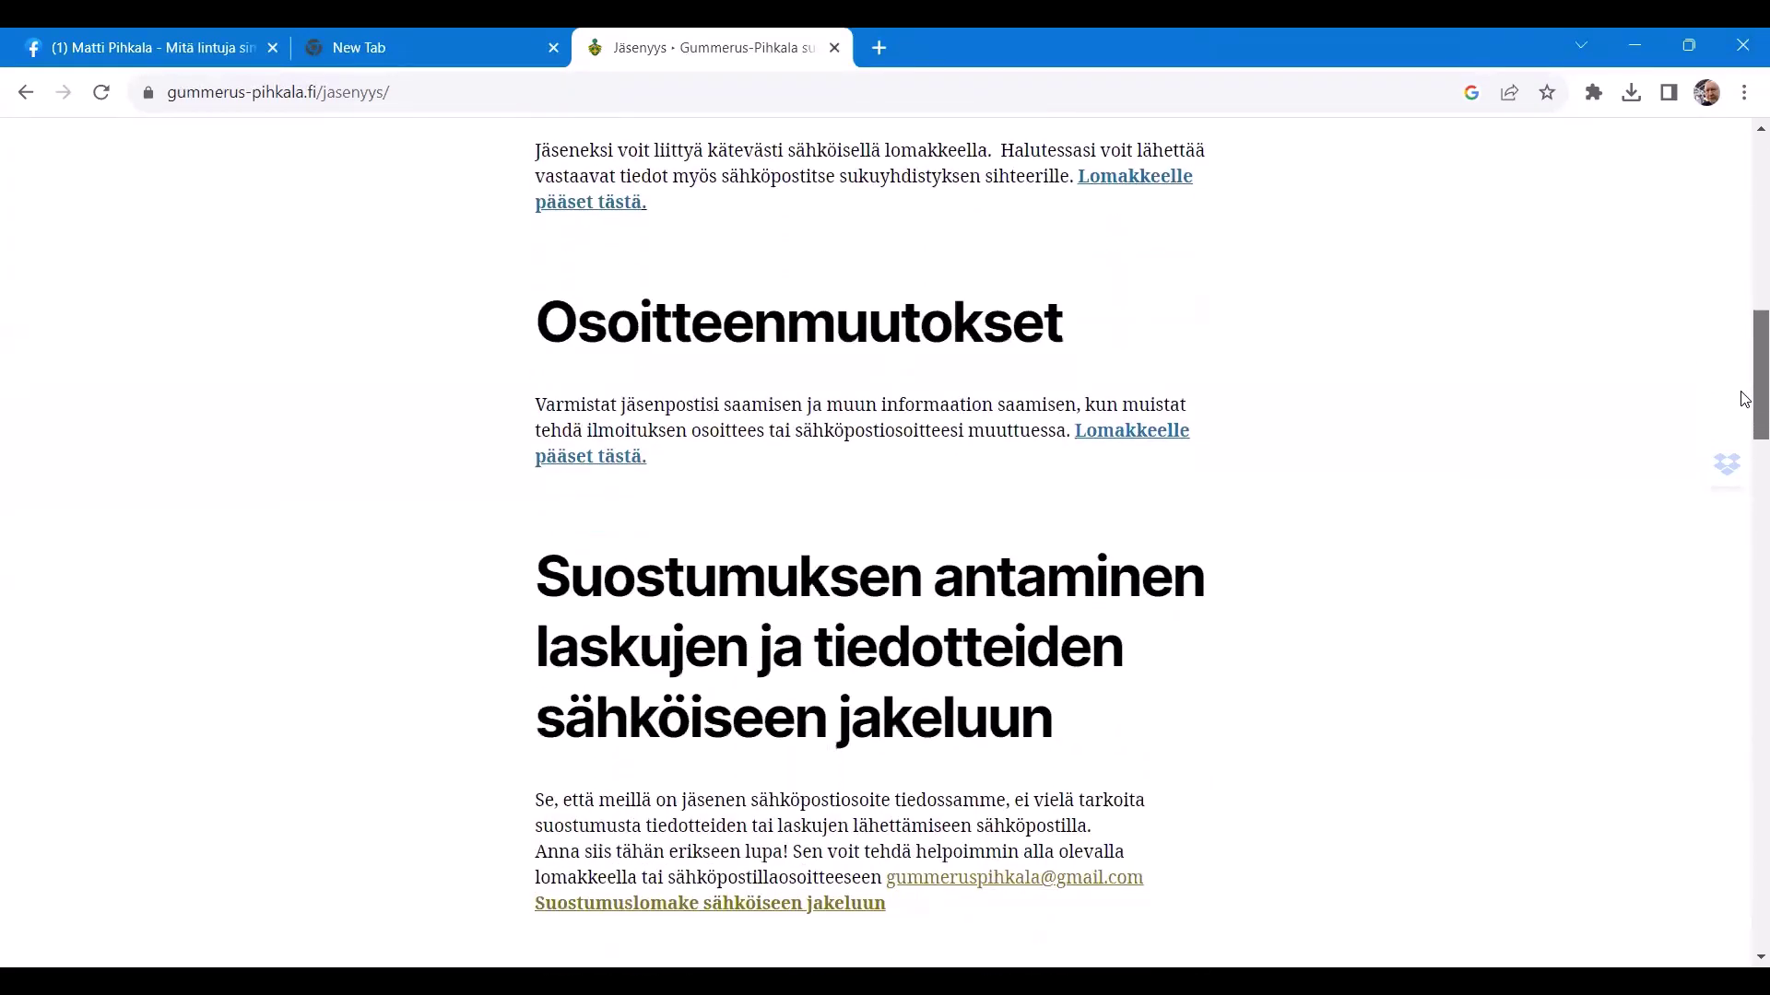
pyautogui.scroll(-3, 1744, 406)
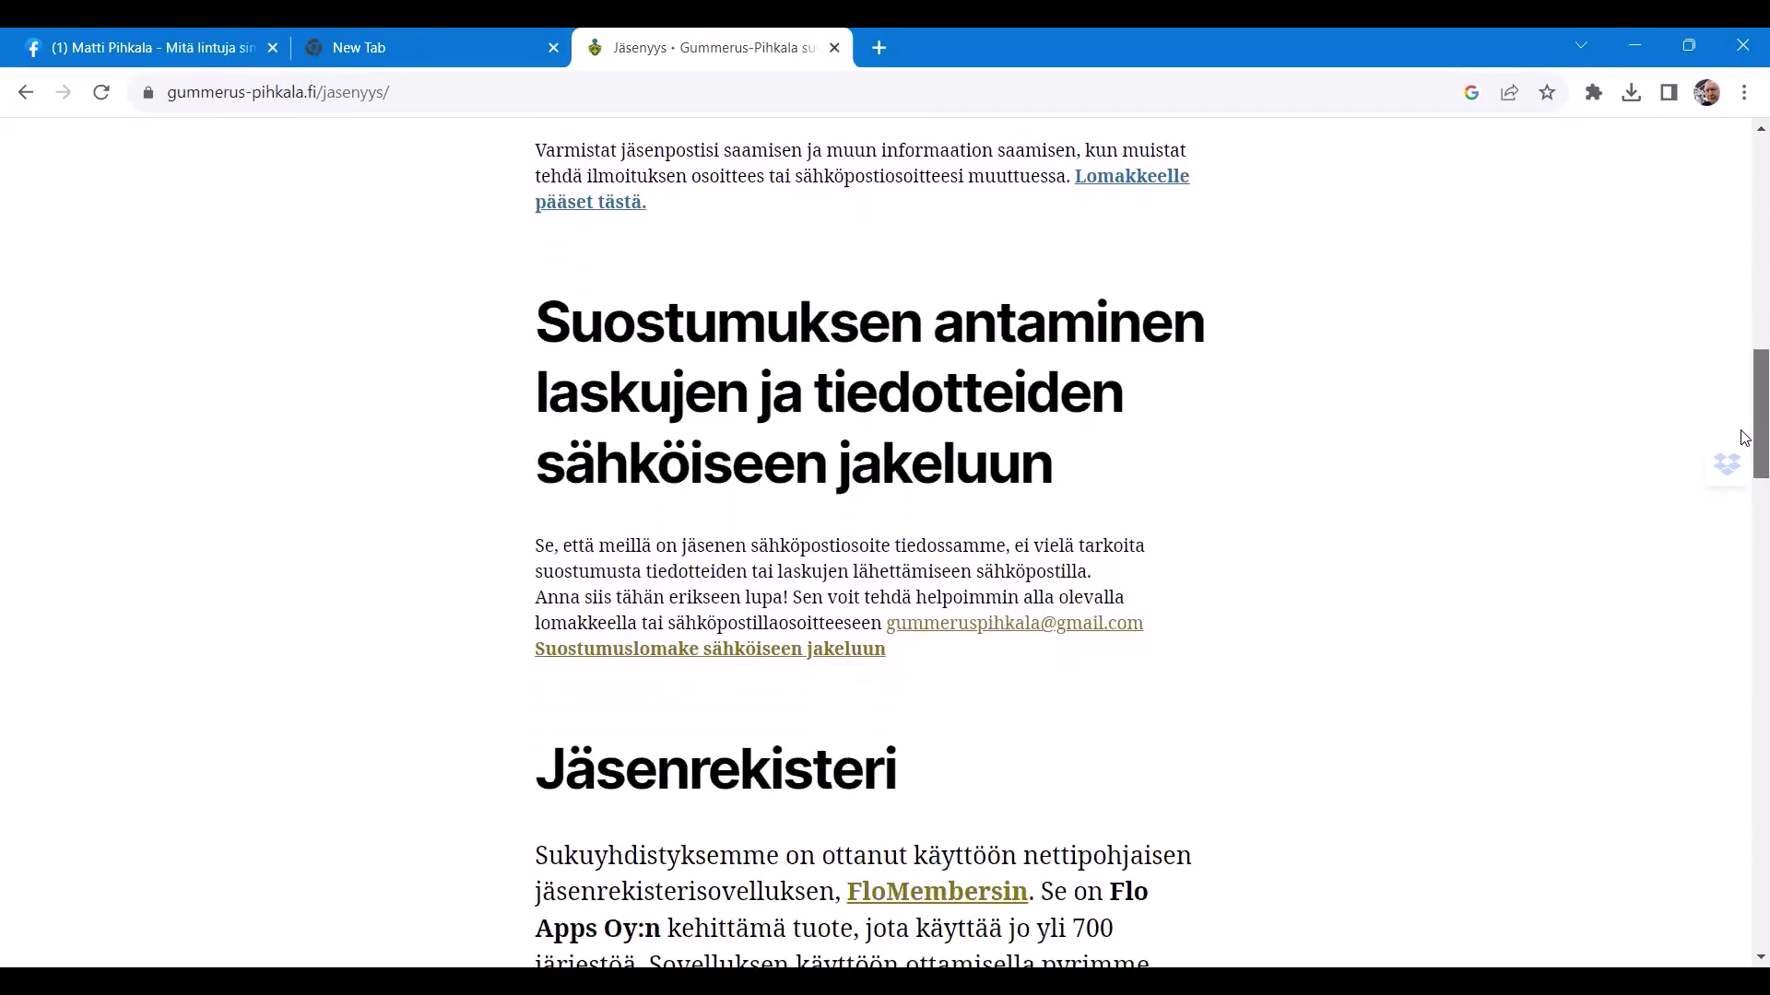
pyautogui.scroll(-2, 1745, 438)
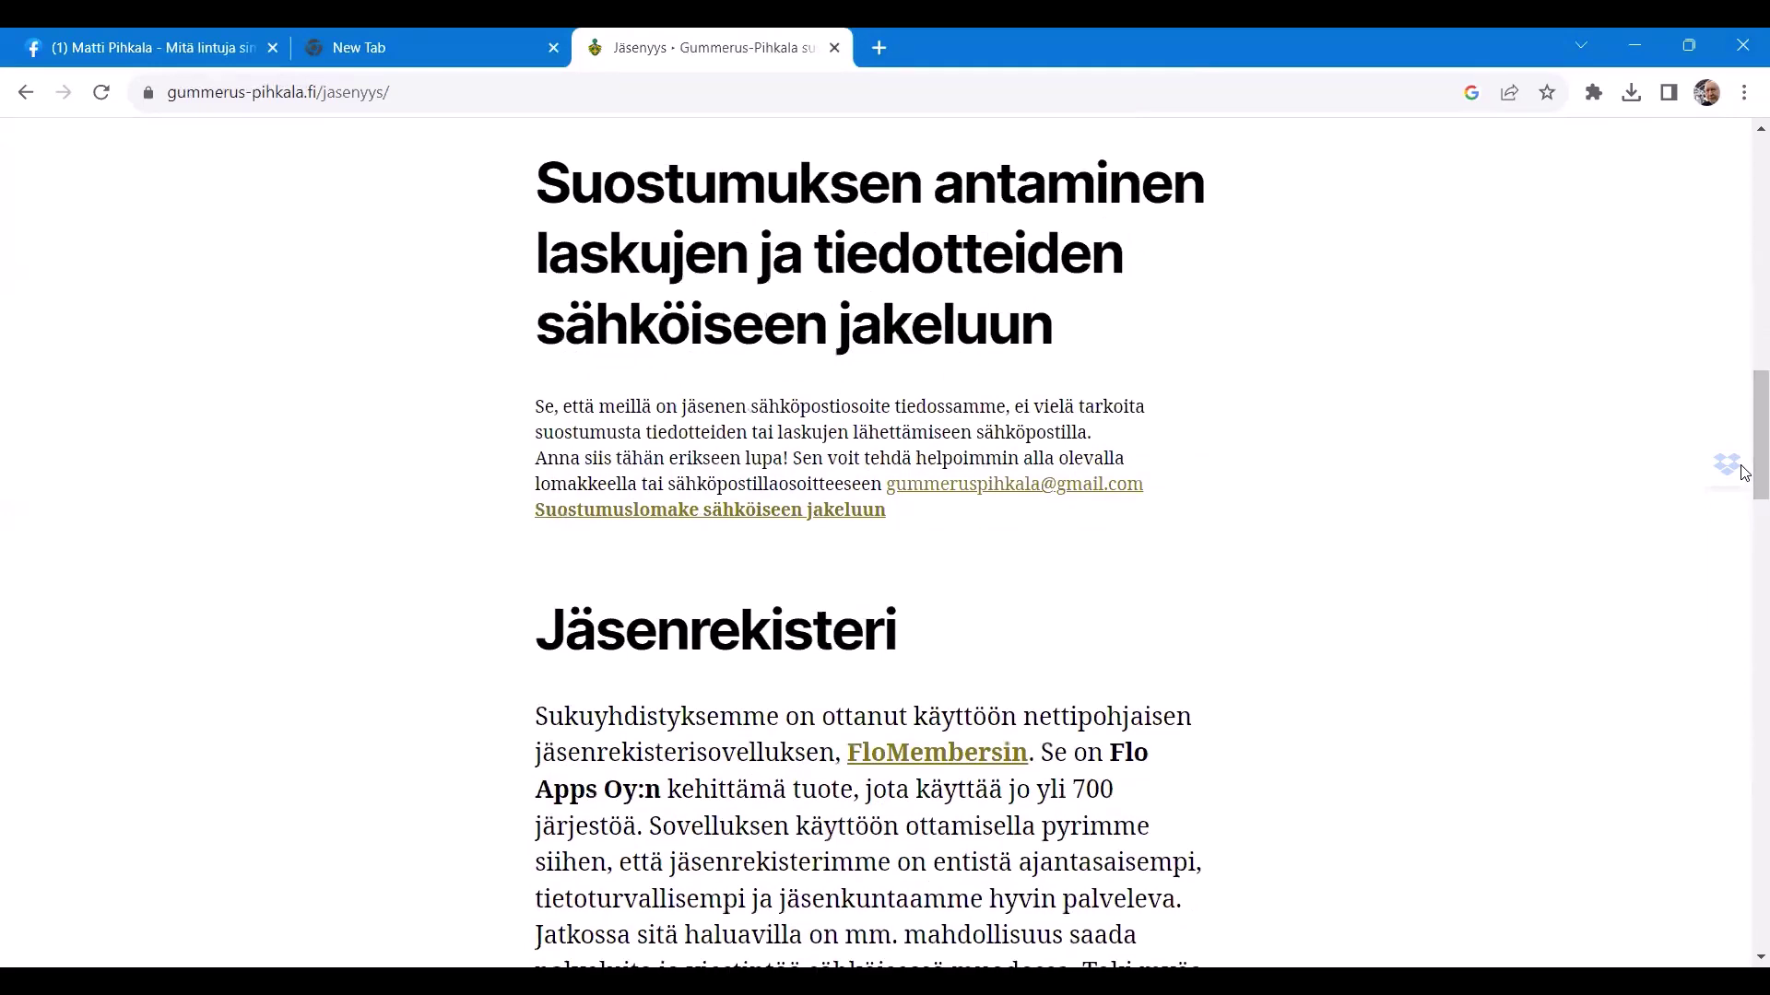
pyautogui.scroll(-1, 1745, 423)
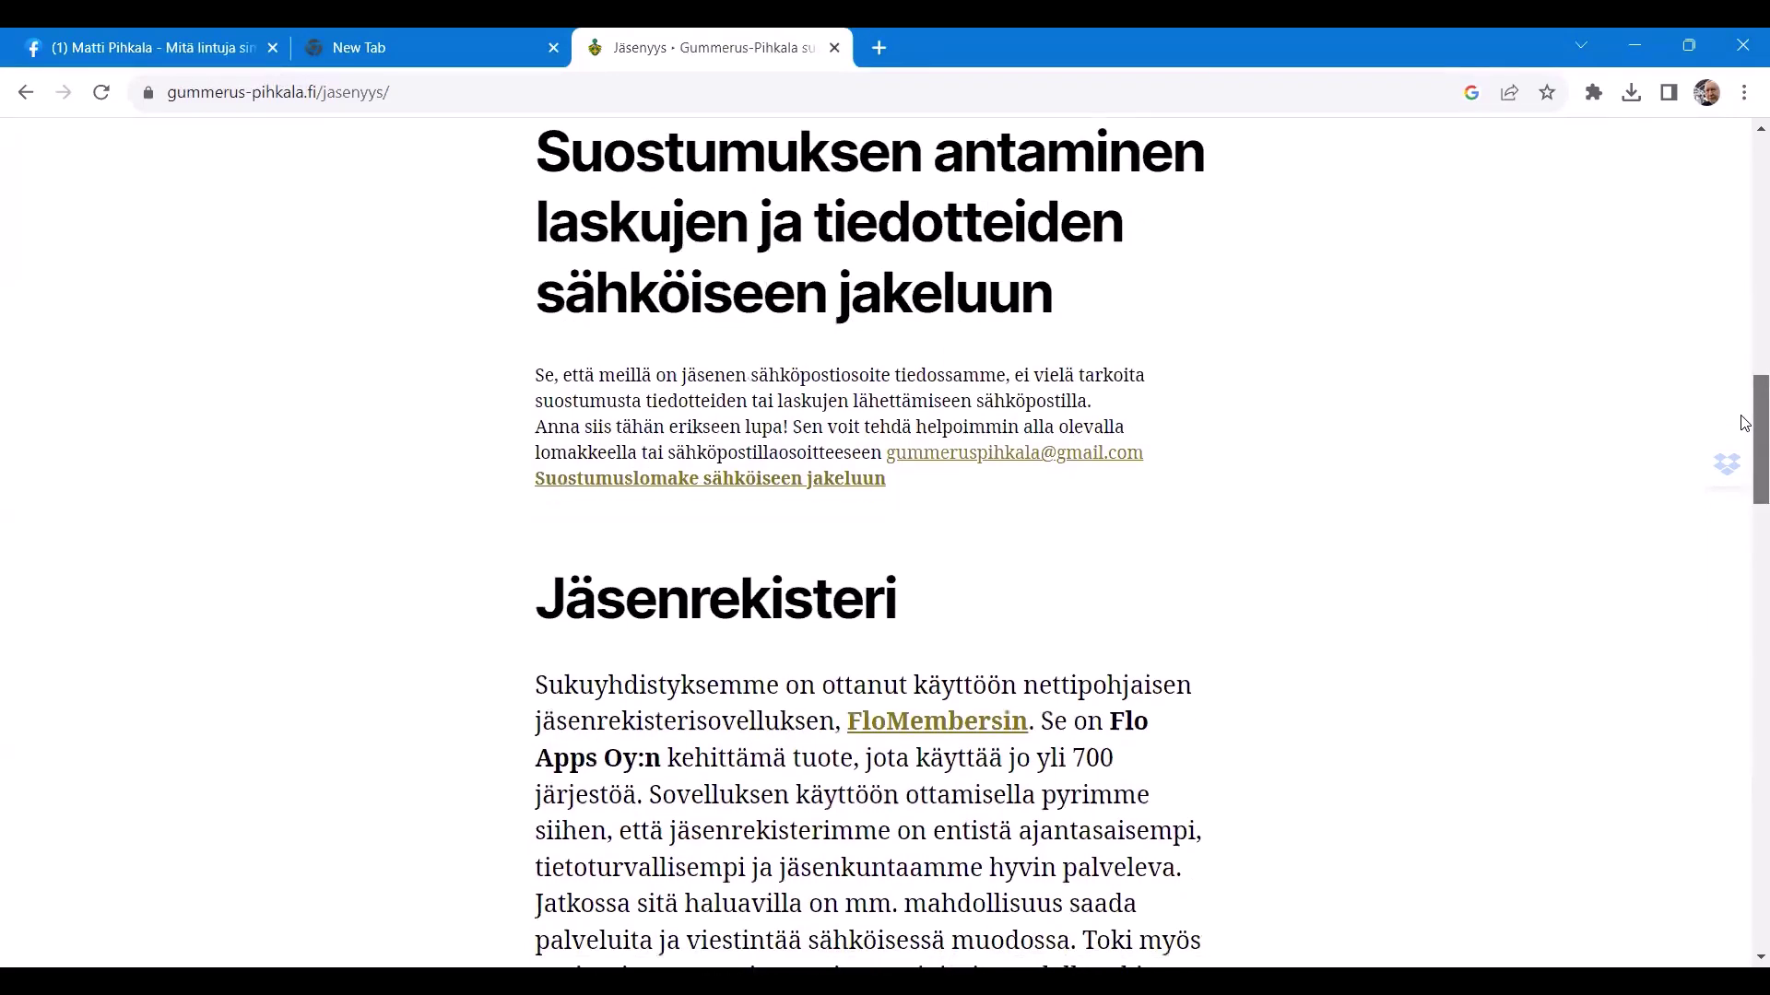
pyautogui.scroll(-1, 1745, 433)
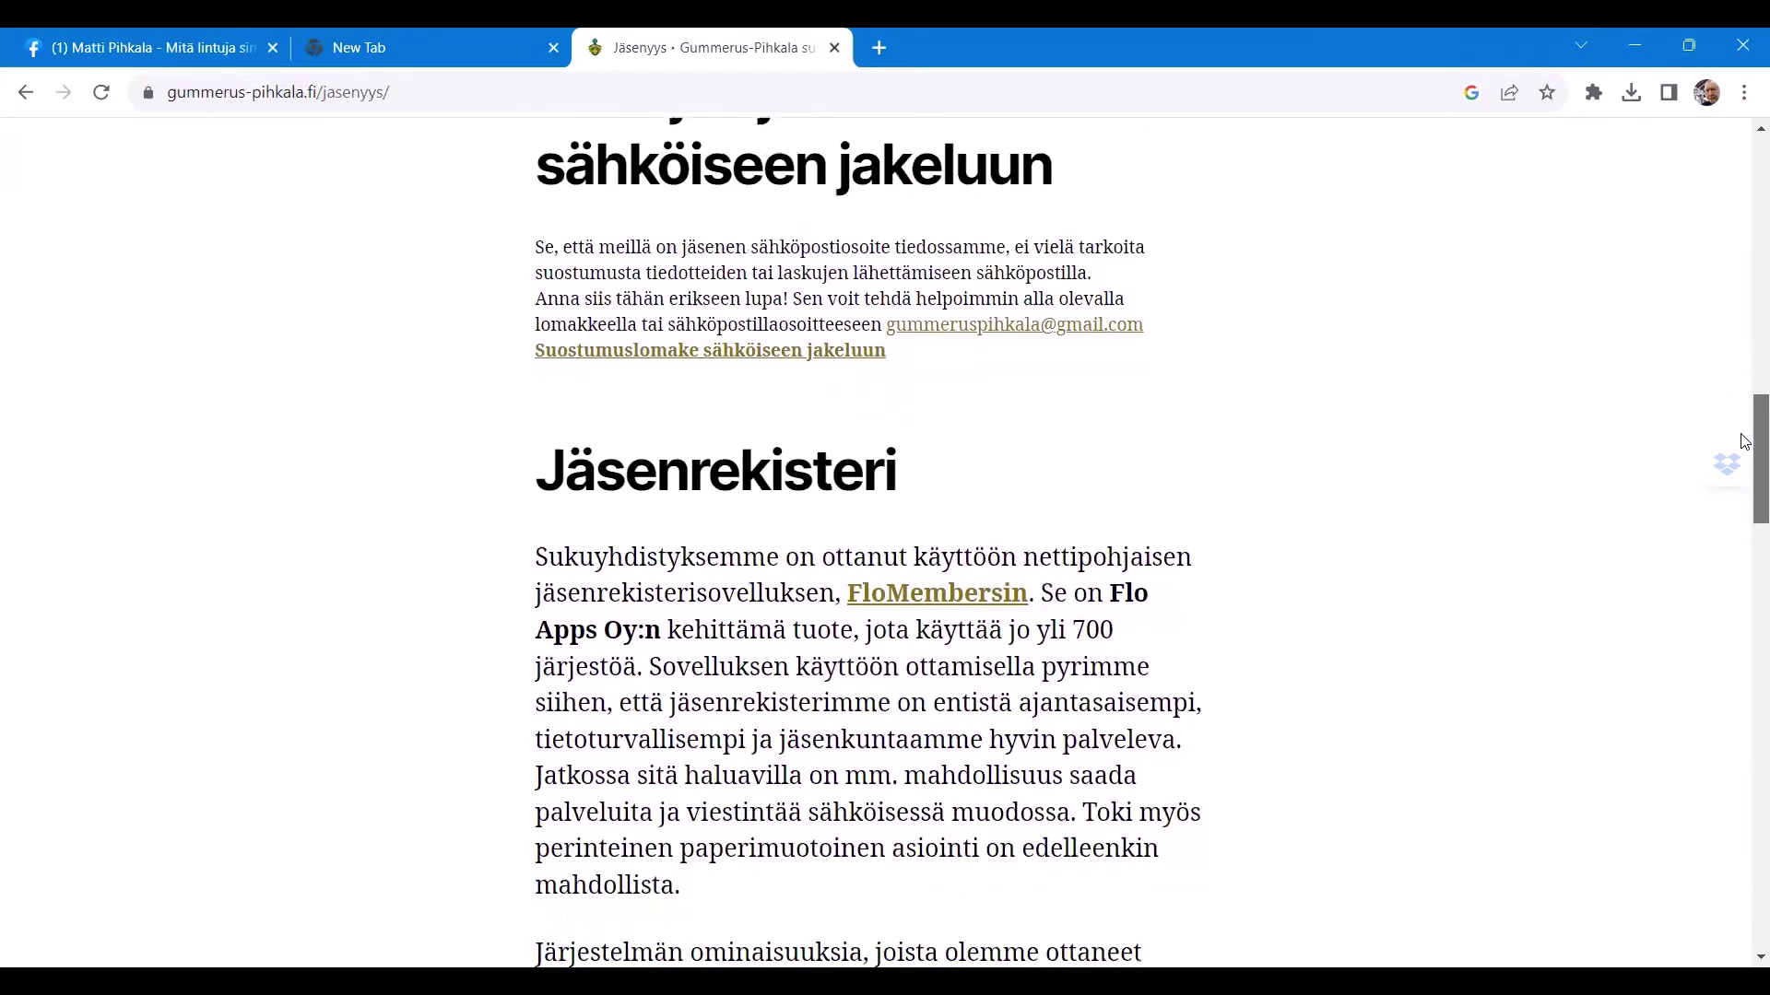
pyautogui.scroll(-2, 1745, 442)
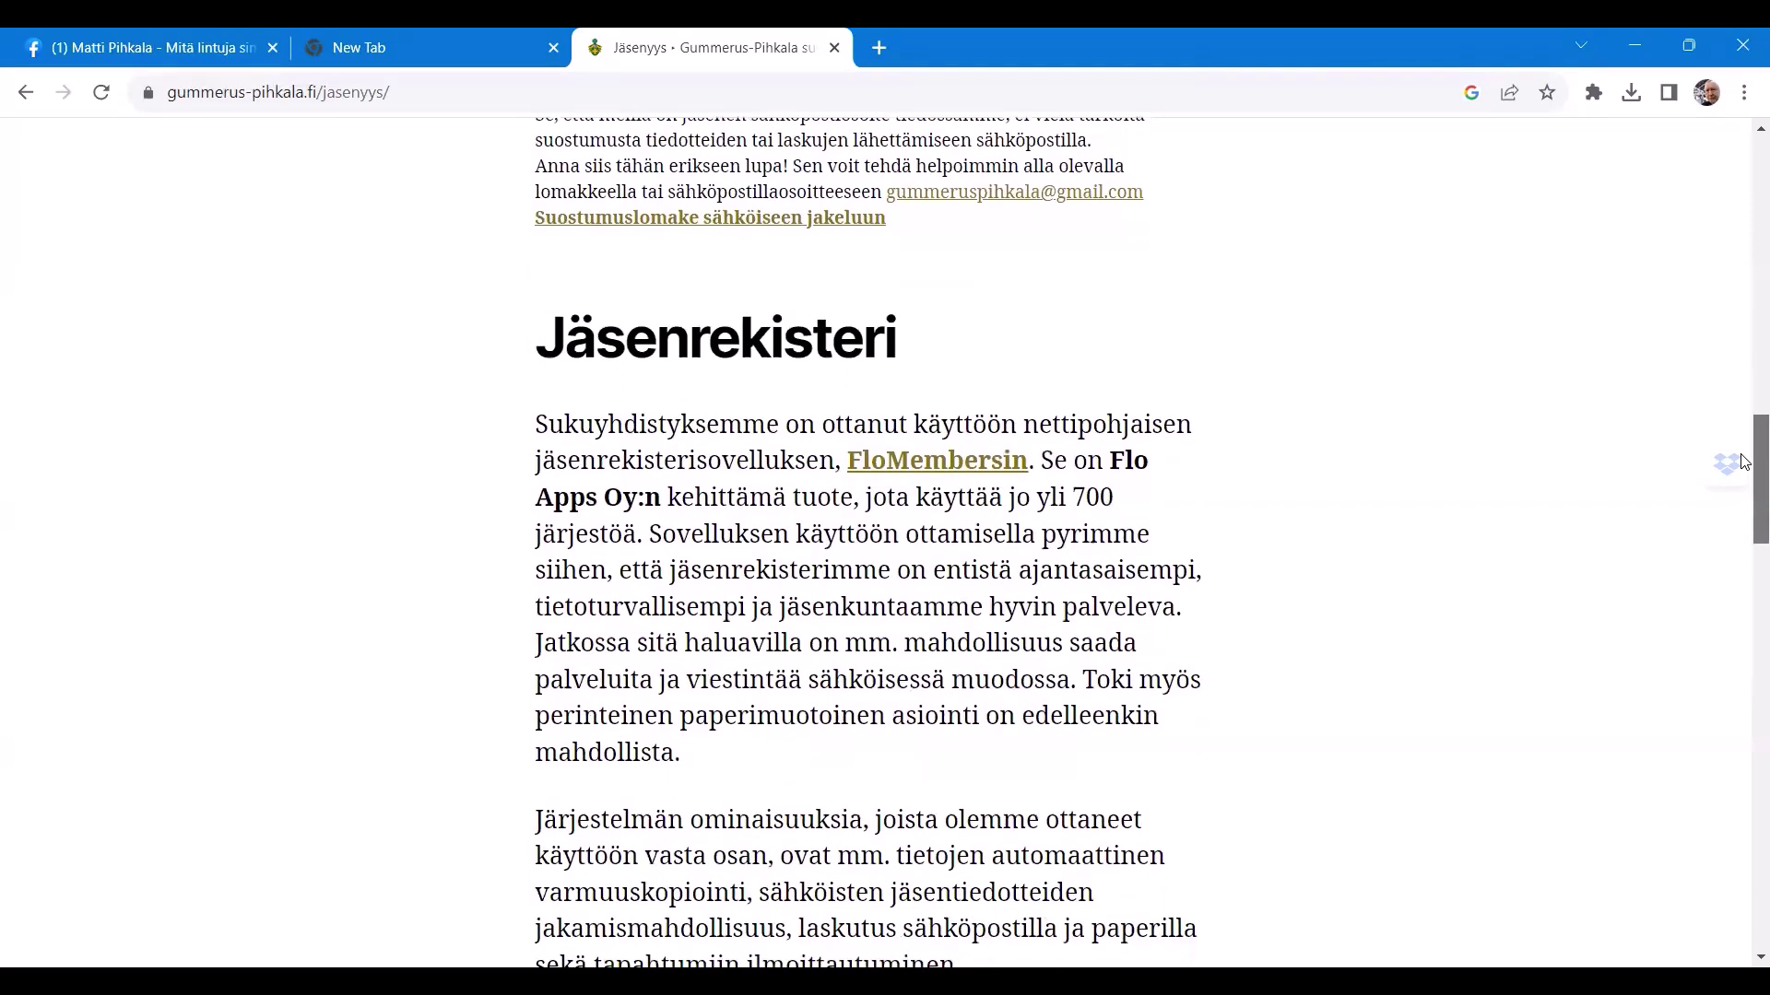
pyautogui.scroll(-3, 1745, 462)
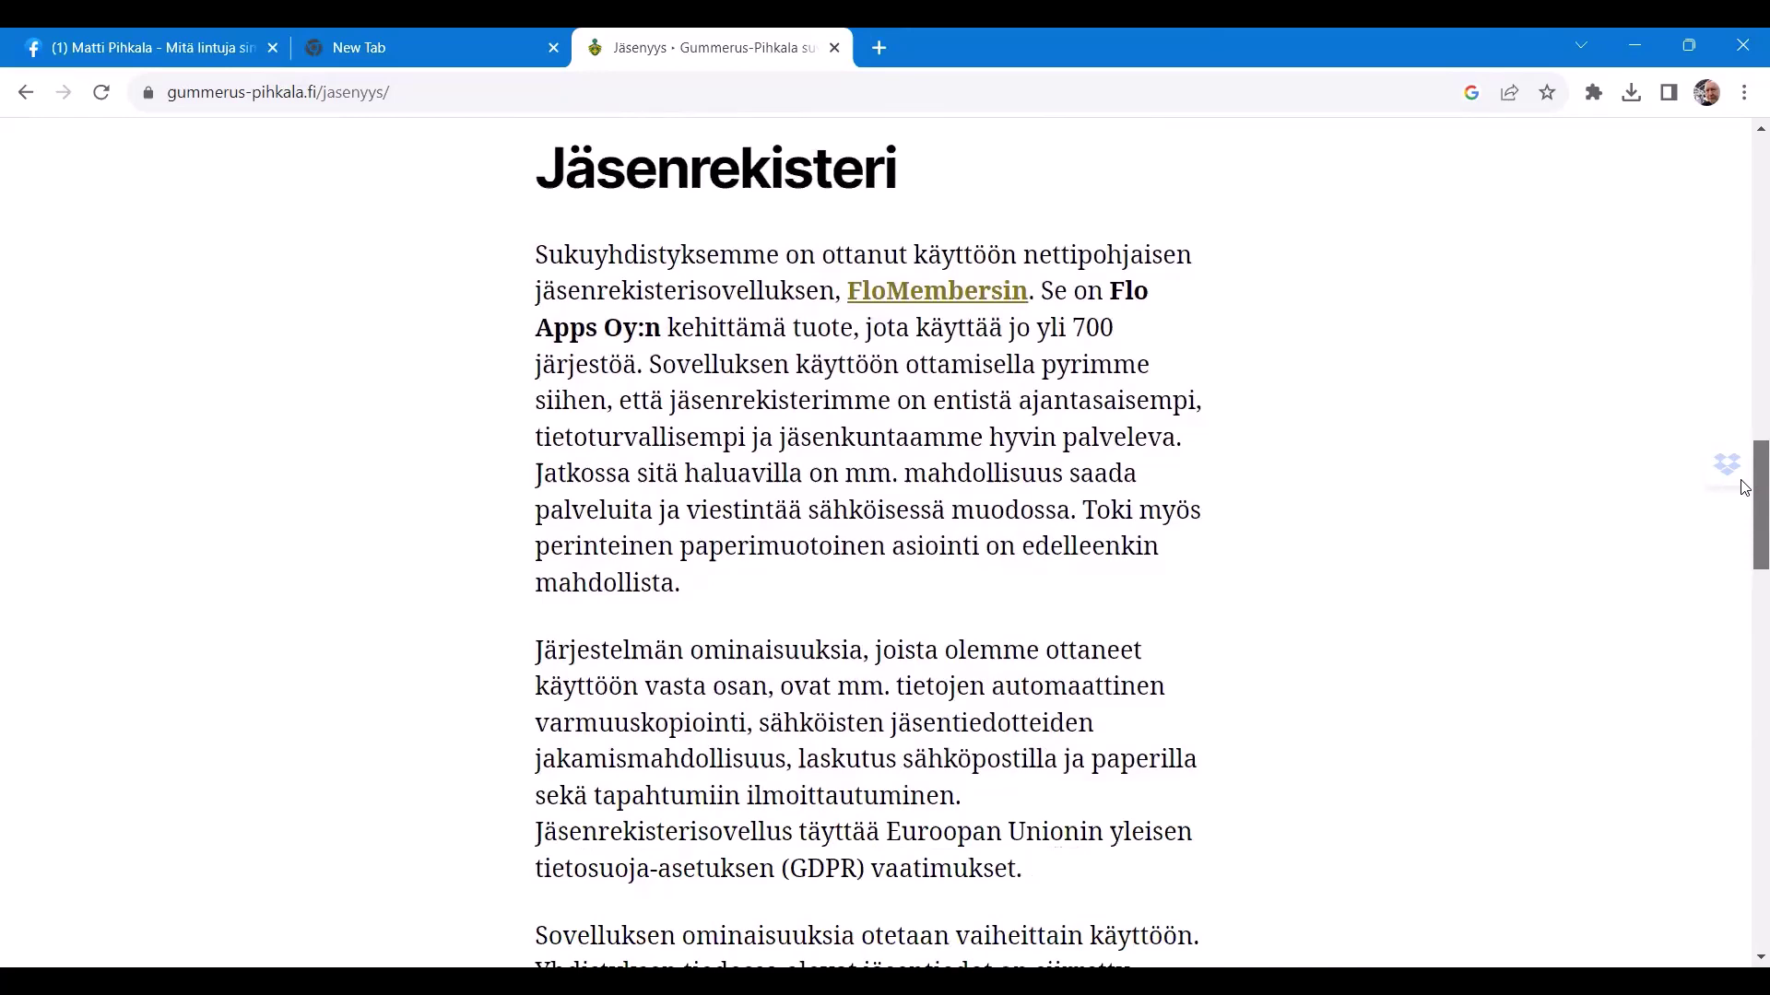
pyautogui.scroll(-5, 1745, 487)
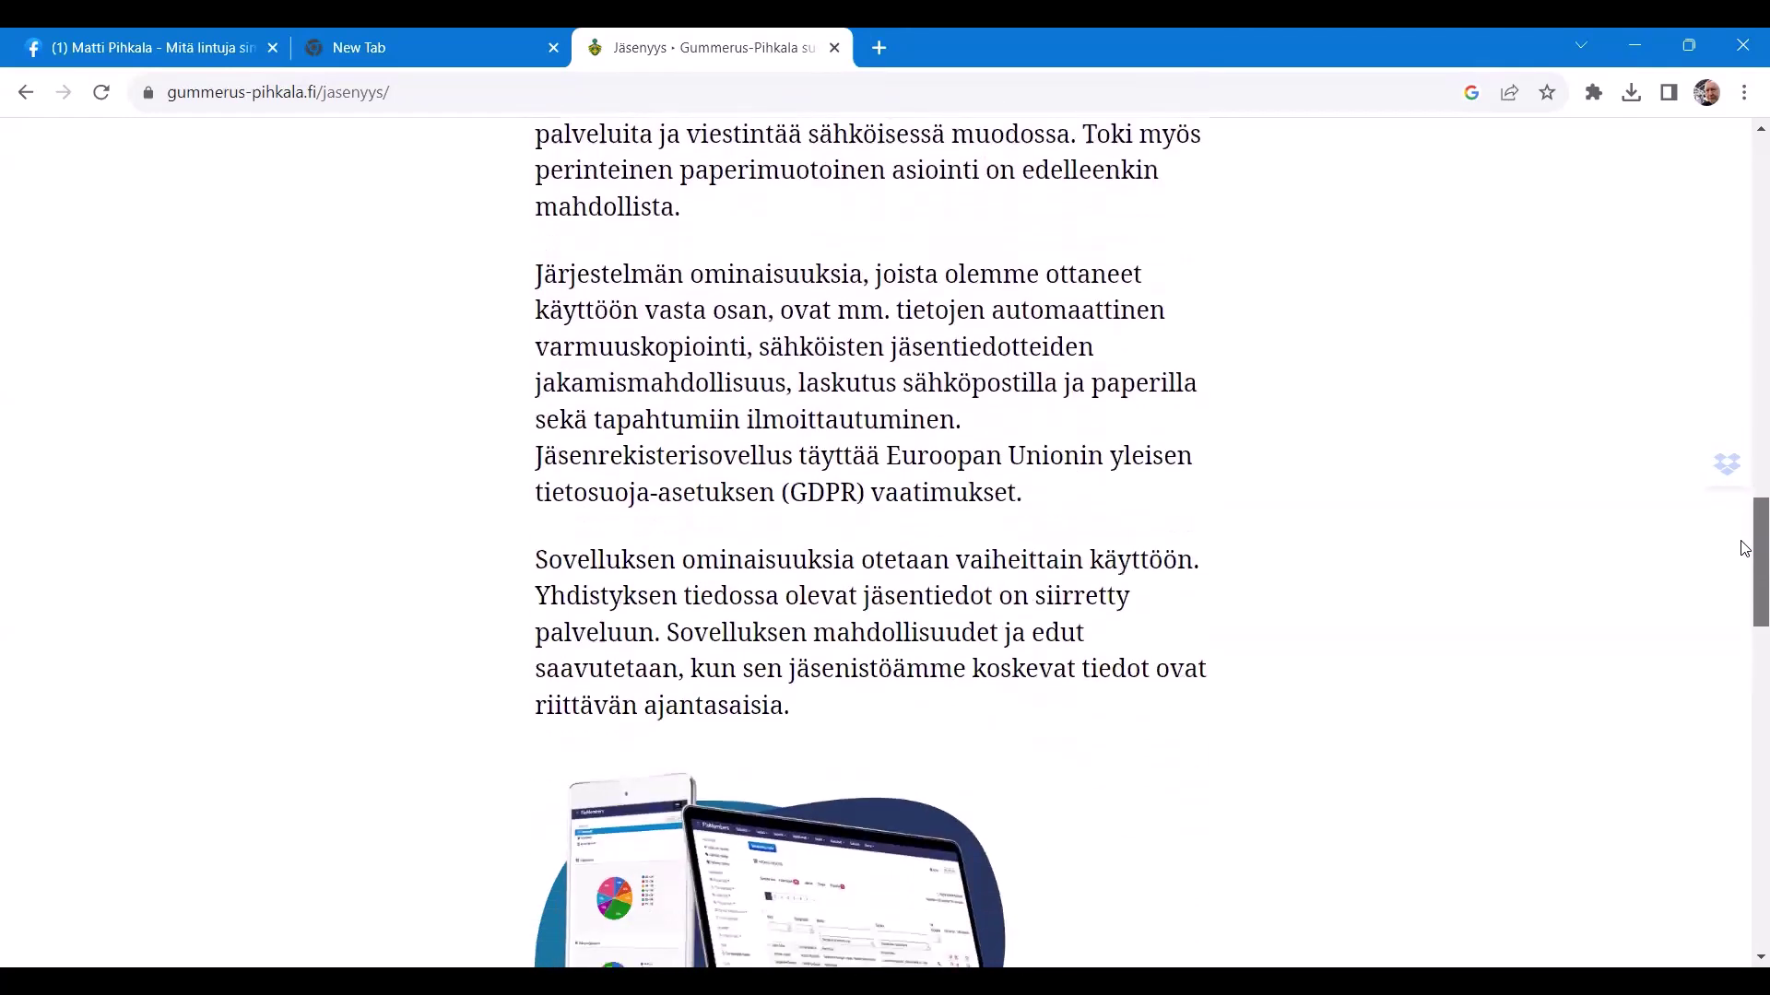
pyautogui.scroll(-1, 1745, 558)
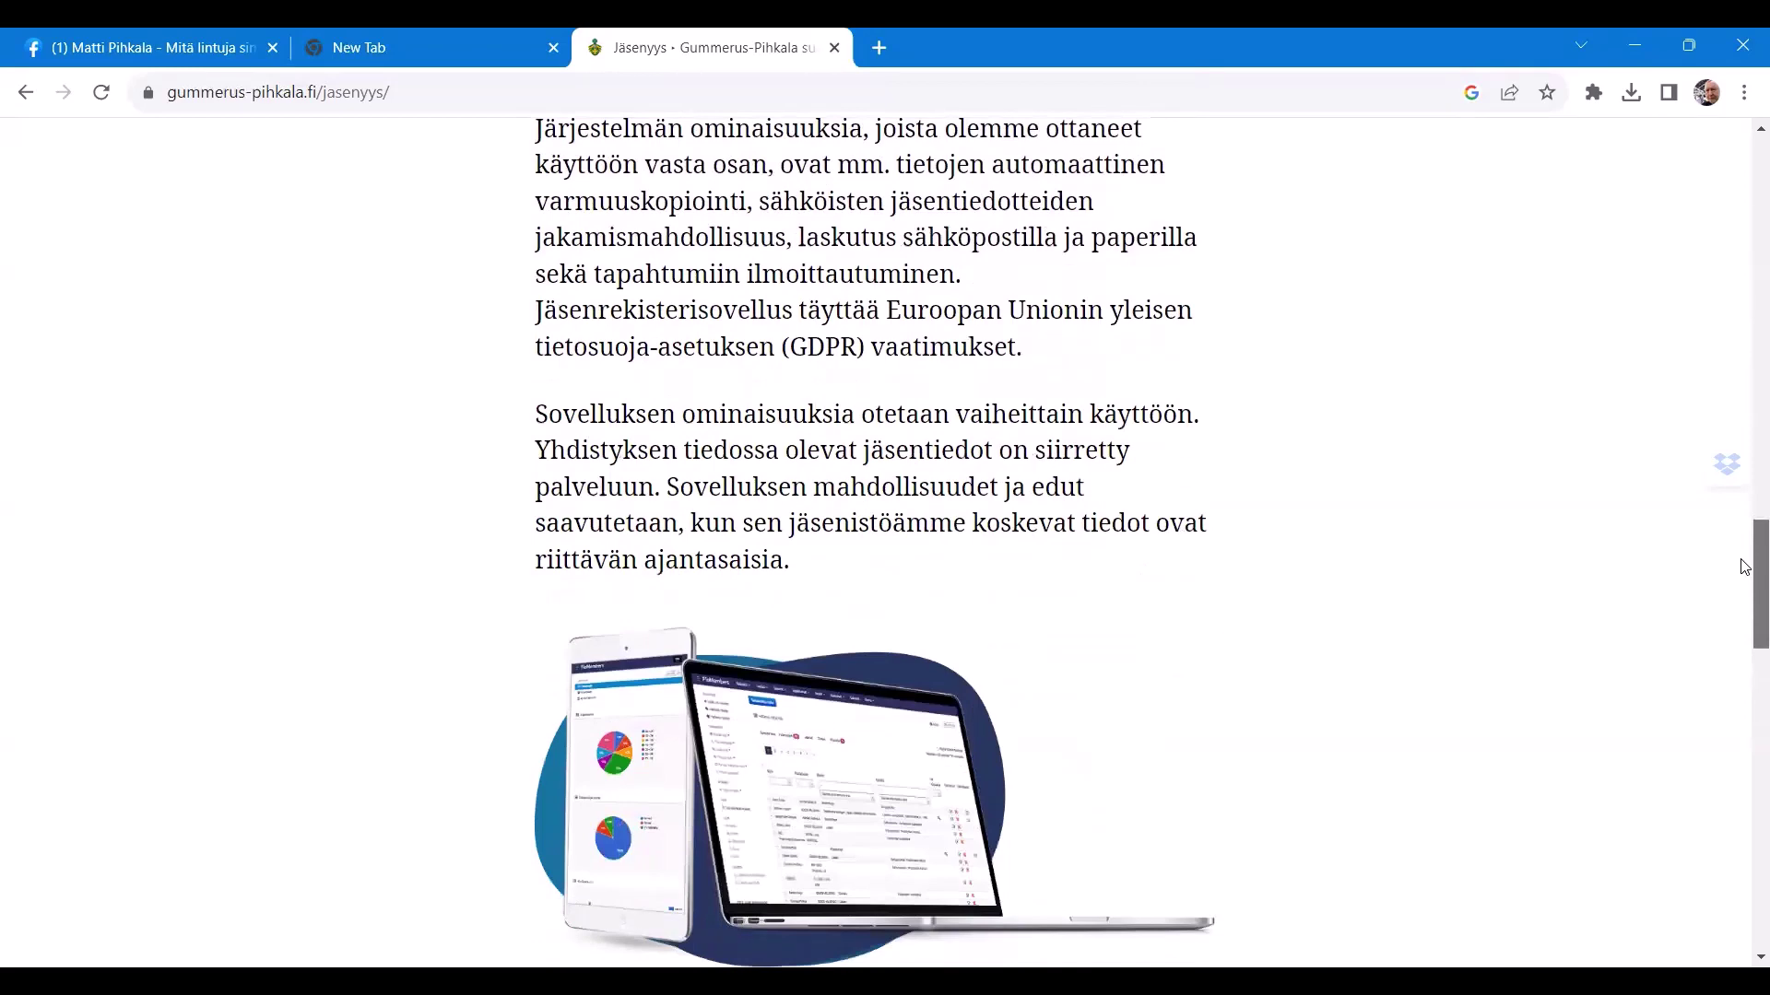
pyautogui.scroll(2, 1745, 553)
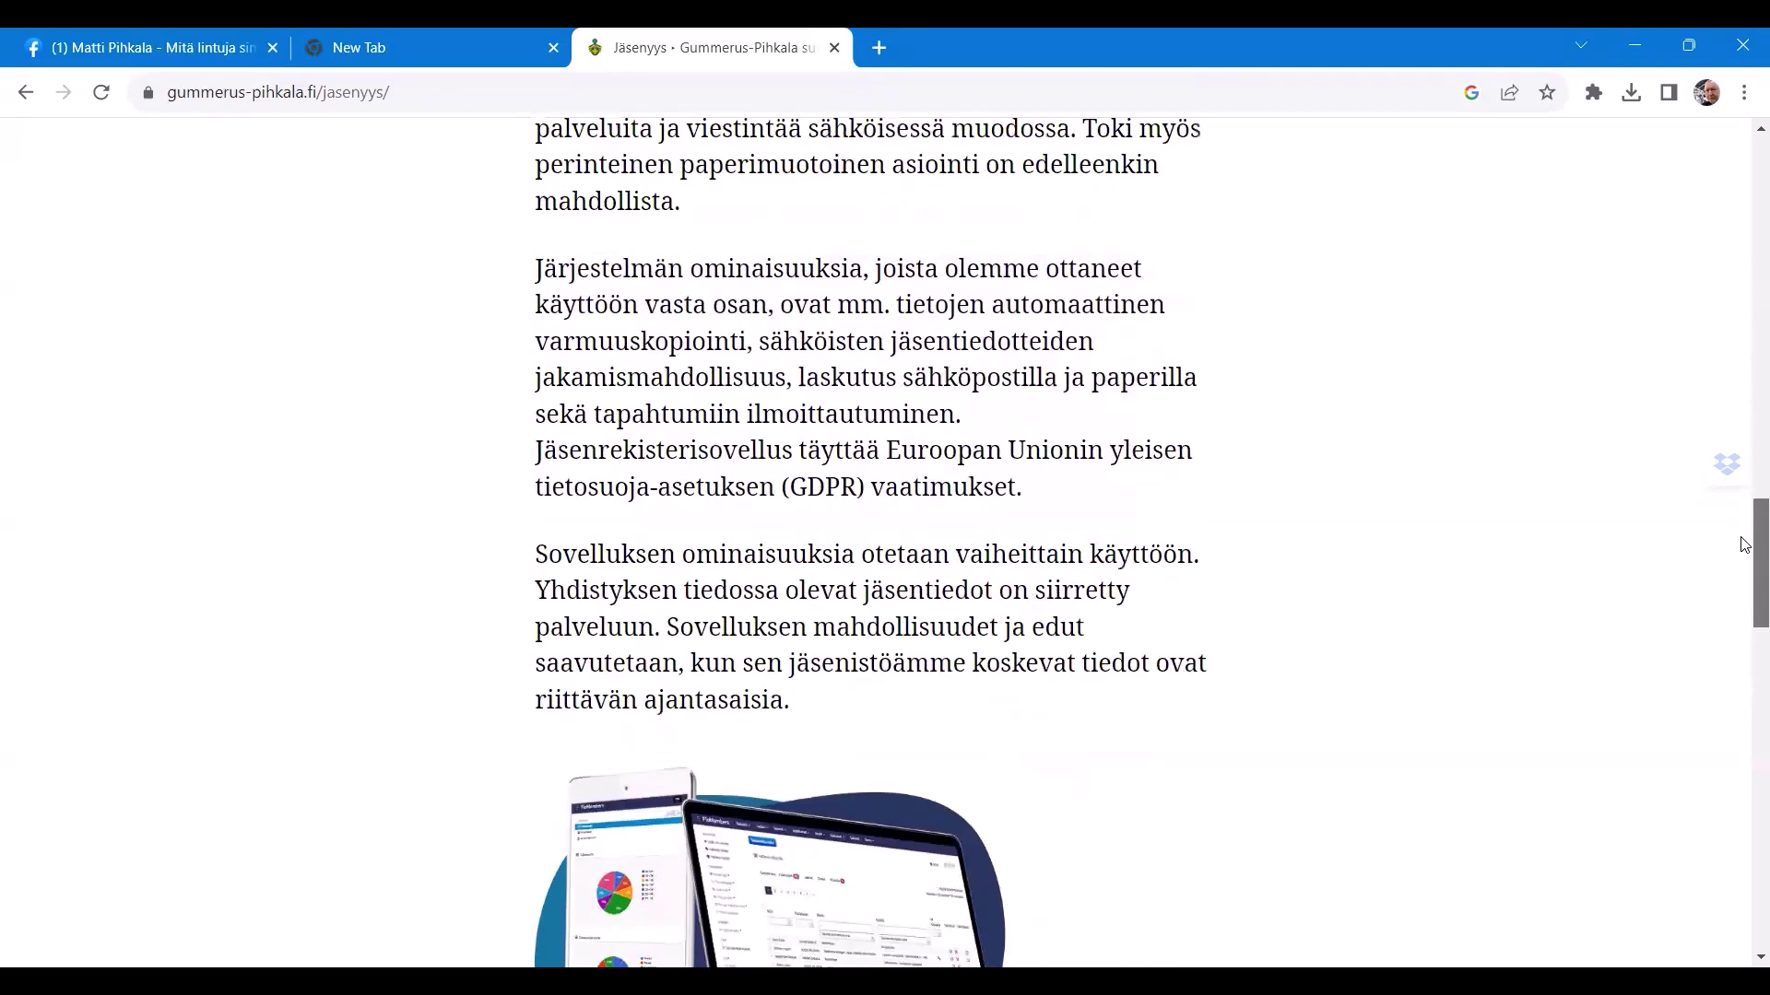
pyautogui.scroll(2, 1745, 507)
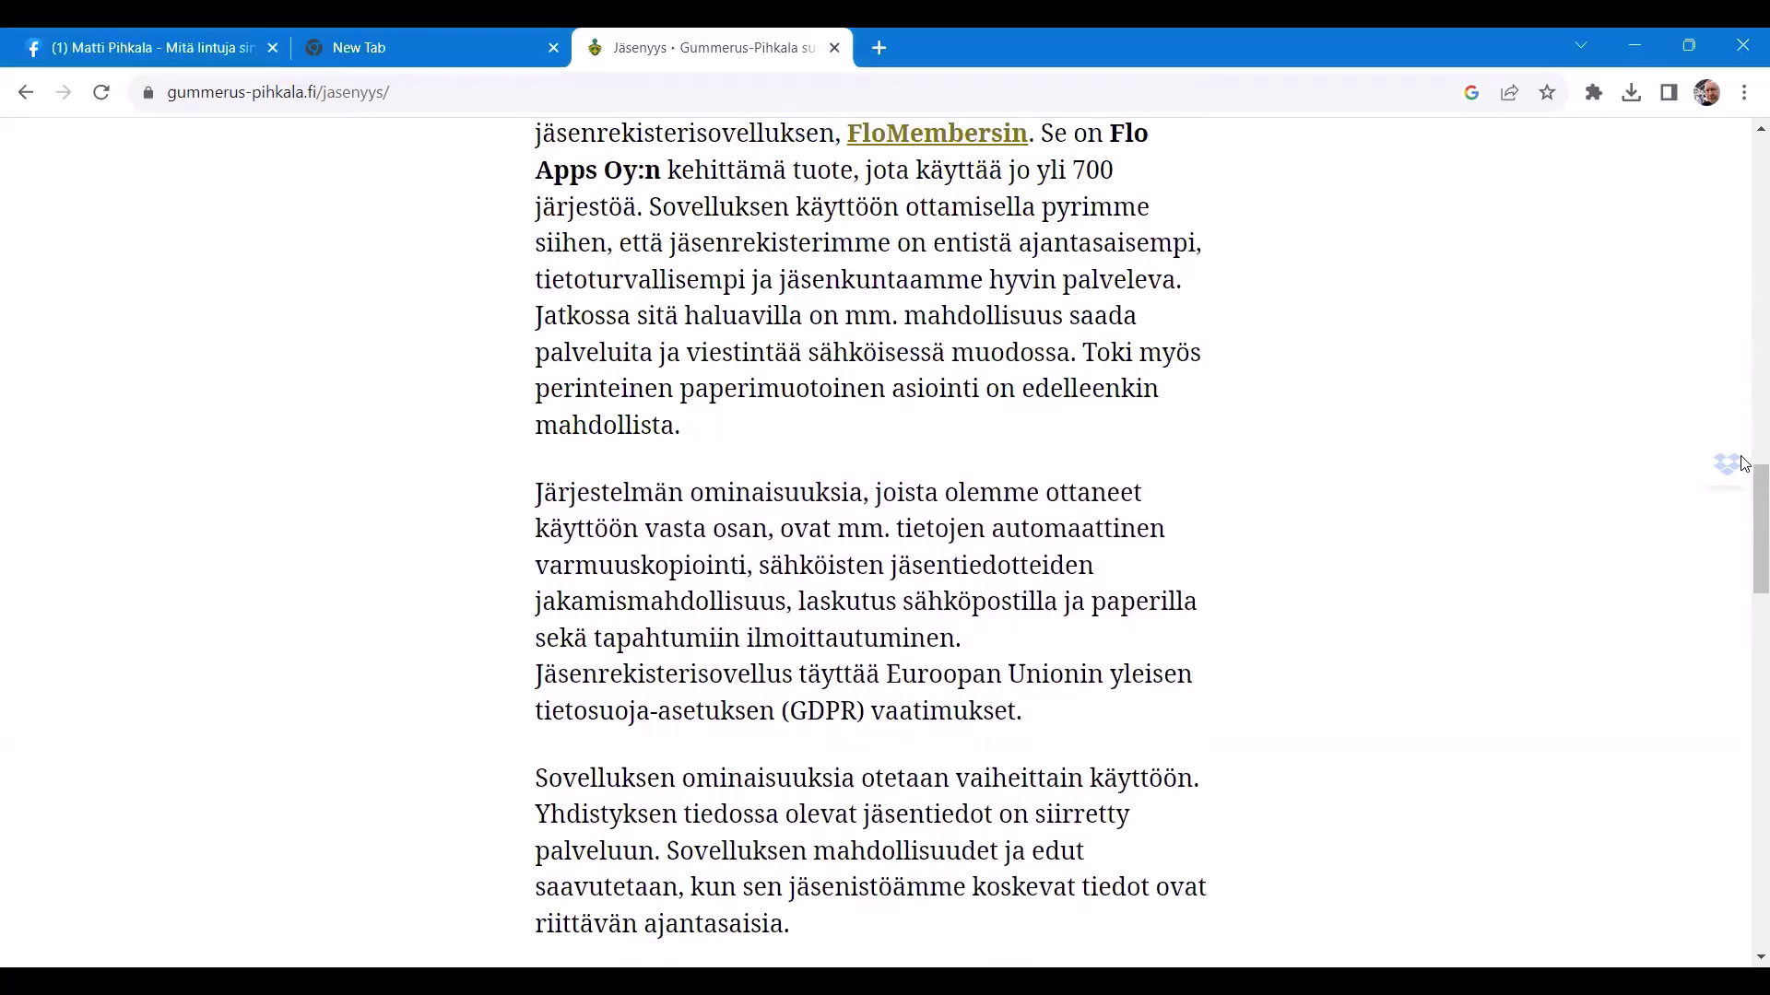
# Go to the association's Lomakkeet page and open the Jäseneksiliittymislomake.
pyautogui.scroll(8, 1742, 461)
pyautogui.scroll(15, 1745, 258)
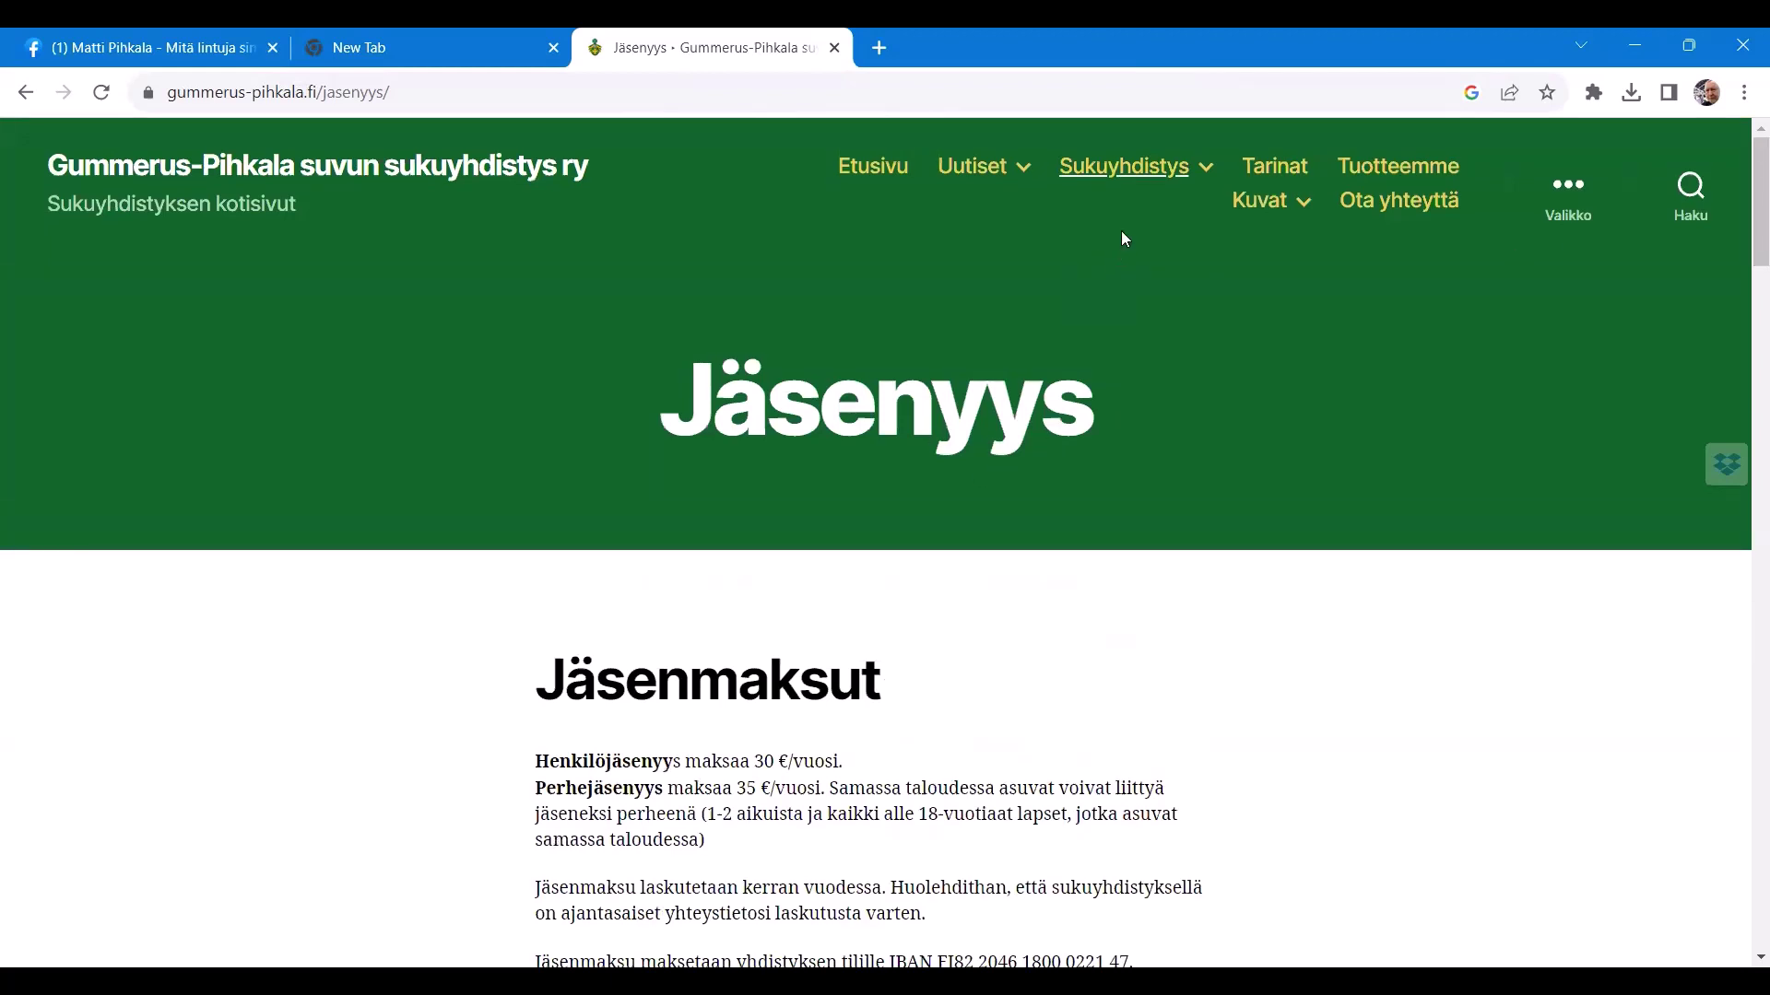
pyautogui.moveTo(1183, 181)
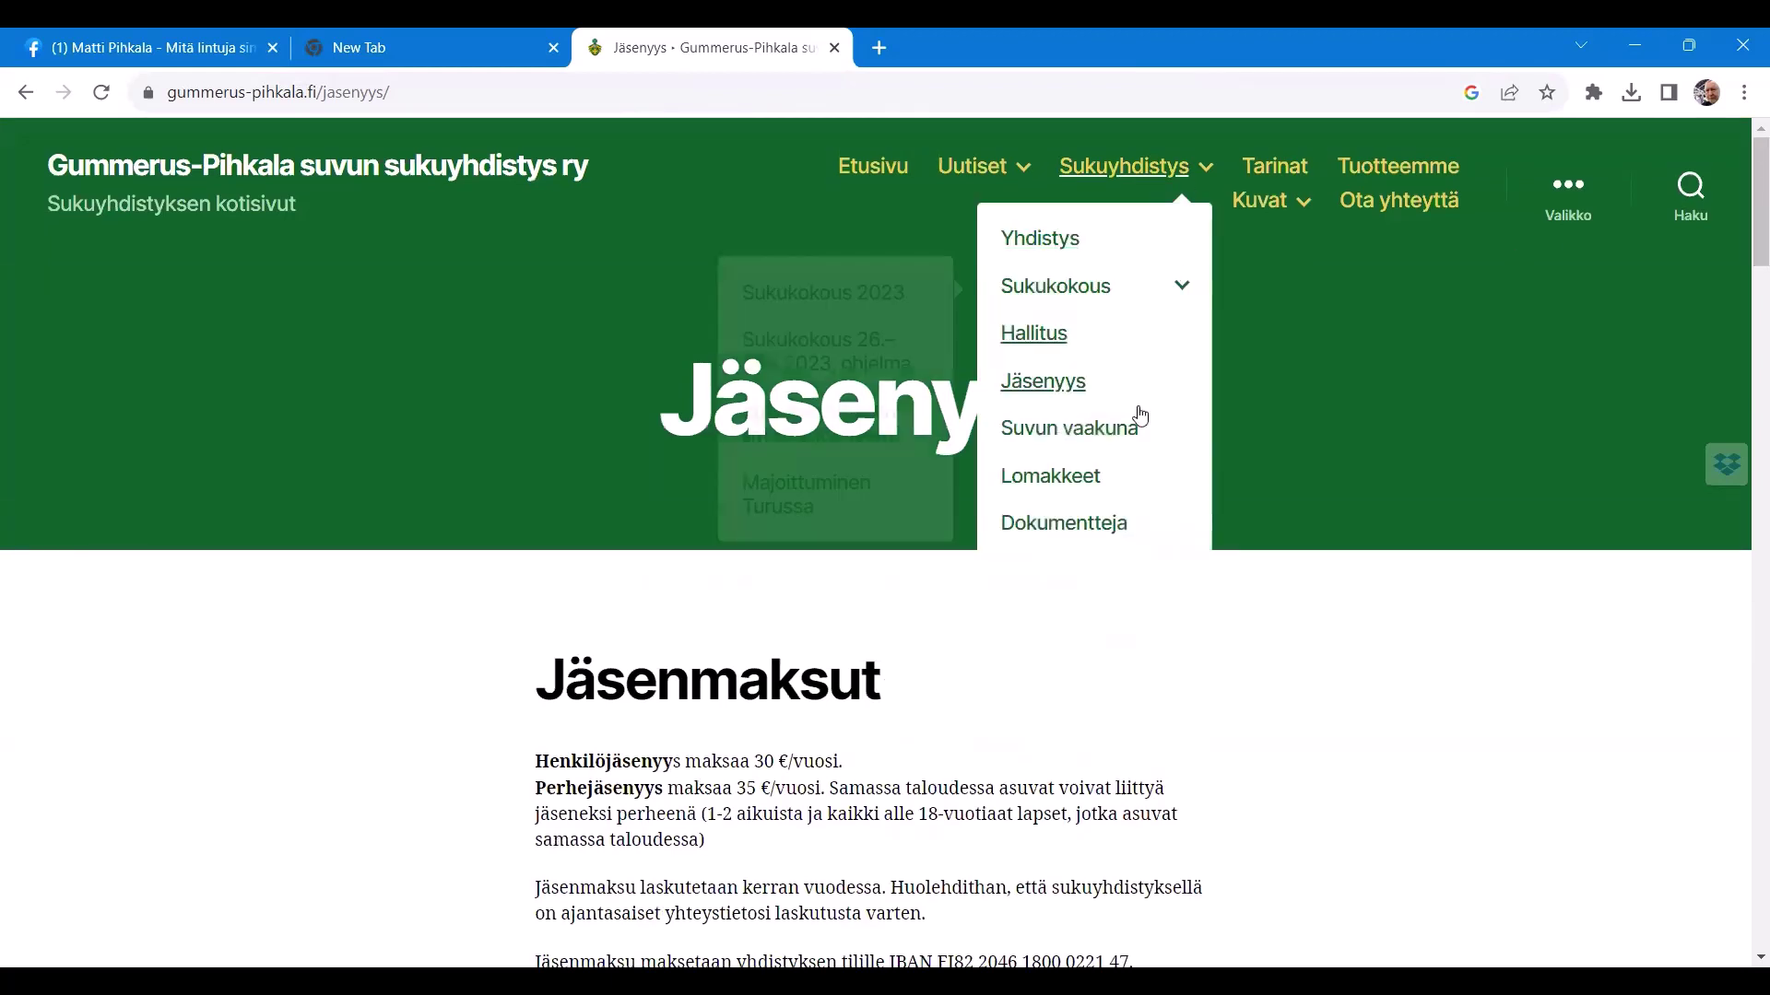
pyautogui.click(1074, 480)
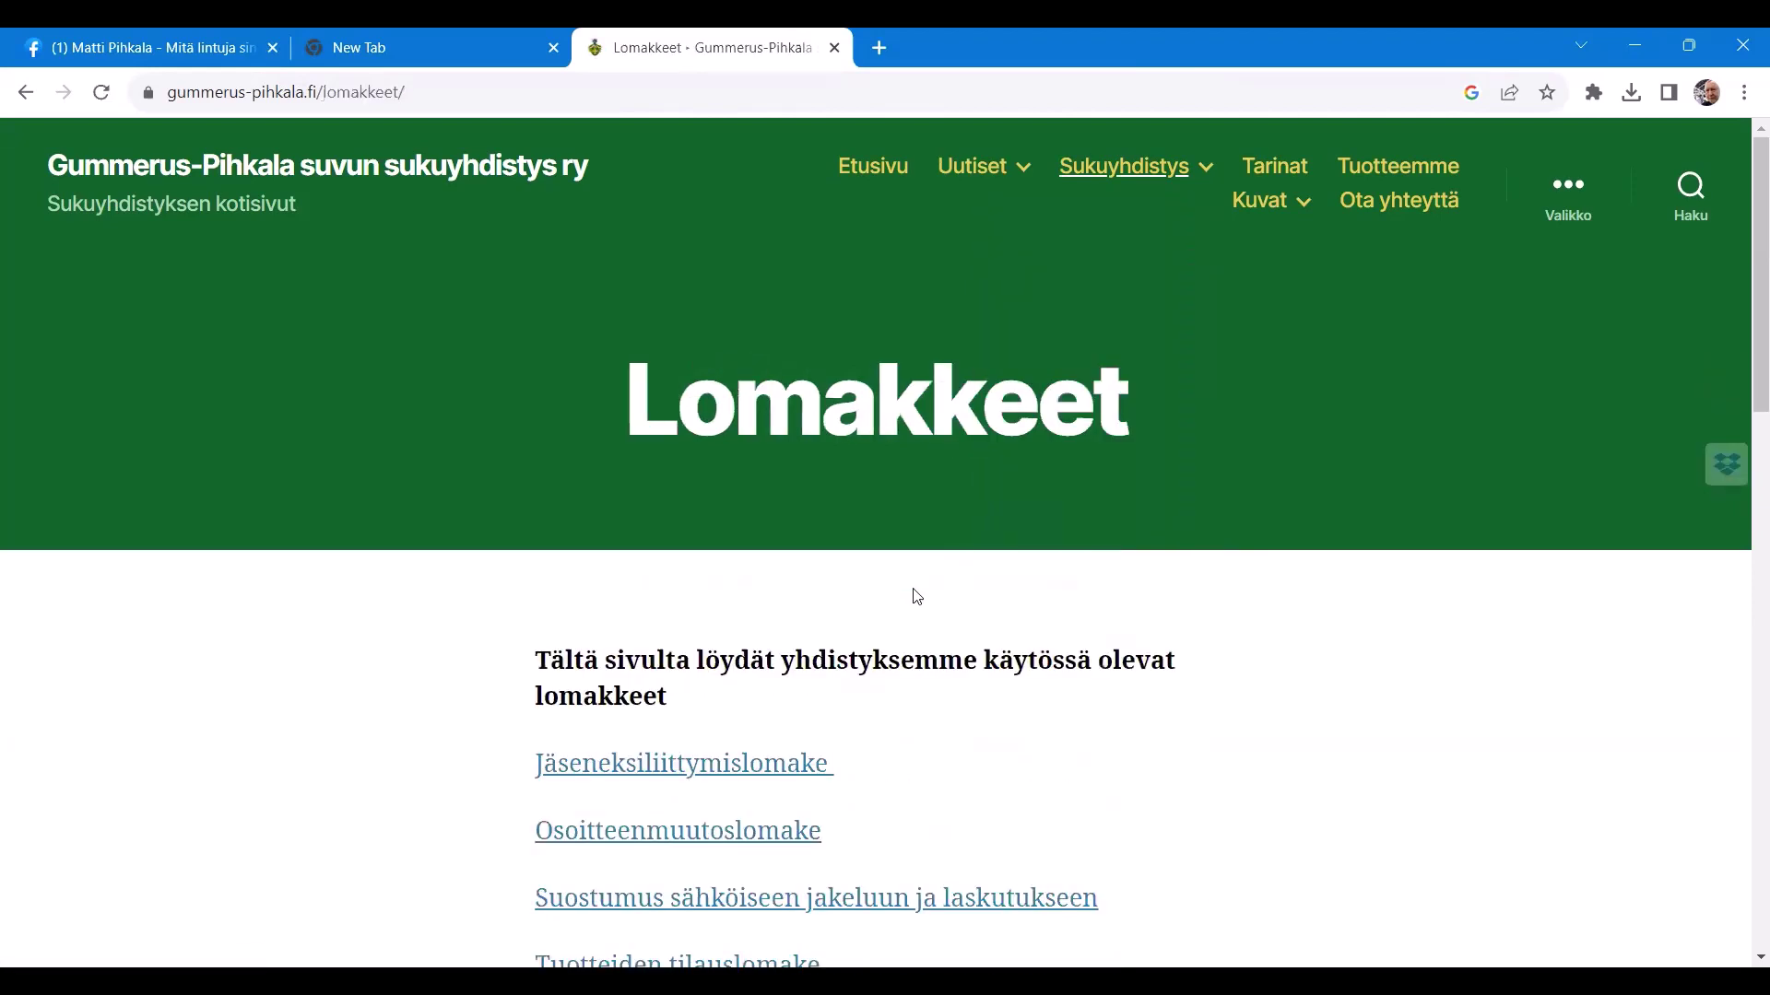
pyautogui.click(718, 772)
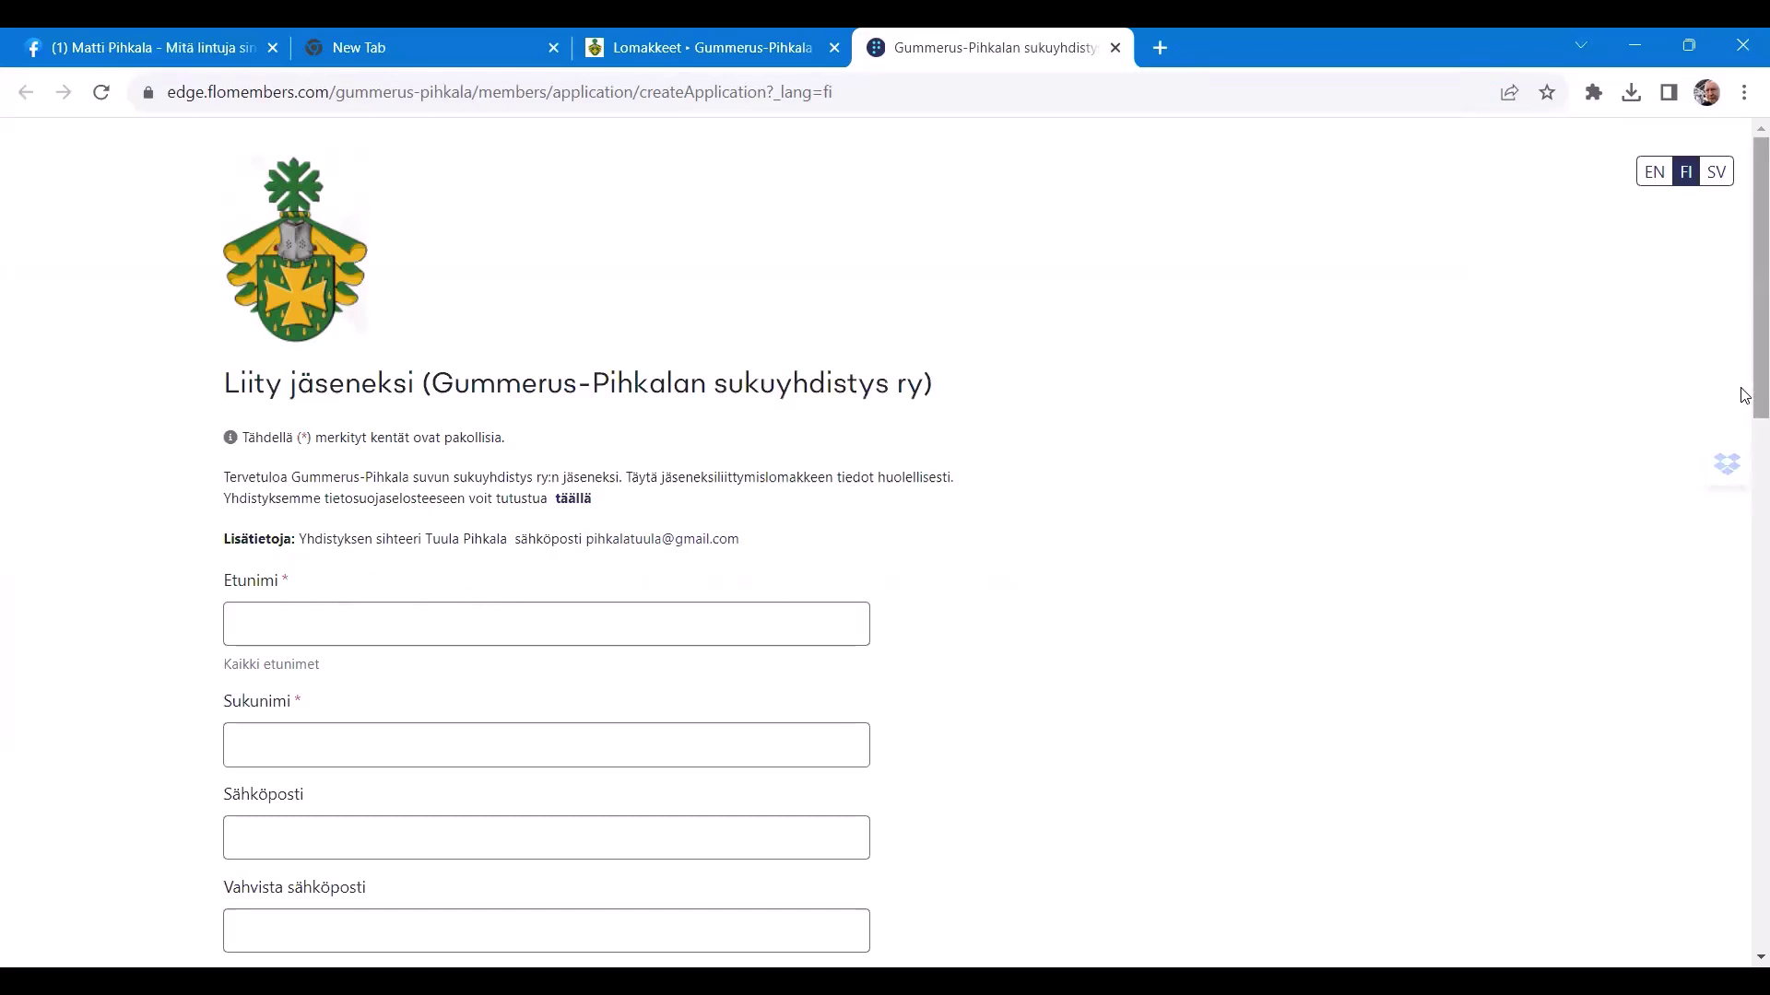
# Review the membership form's personal and contact detail fields, including the choices offered for Sukupuoli.
pyautogui.scroll(-1, 1745, 415)
pyautogui.scroll(-2, 1744, 418)
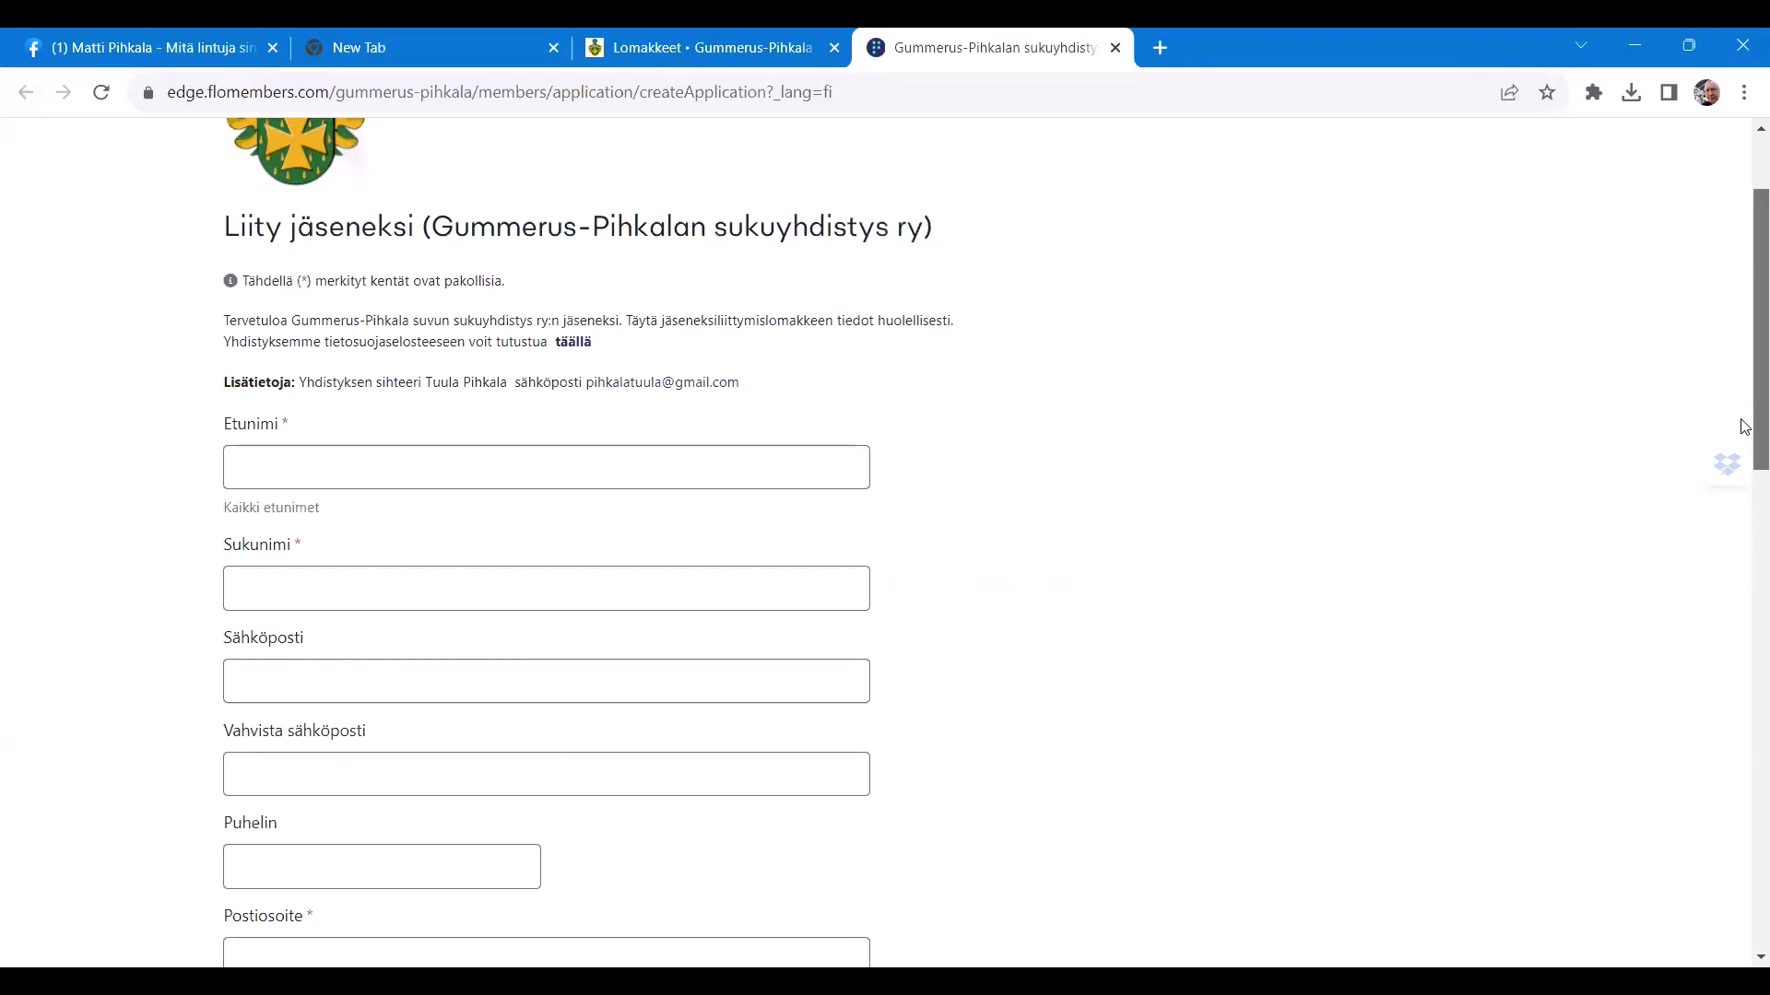
pyautogui.moveTo(1744, 427); pyautogui.dragTo(1749, 579)
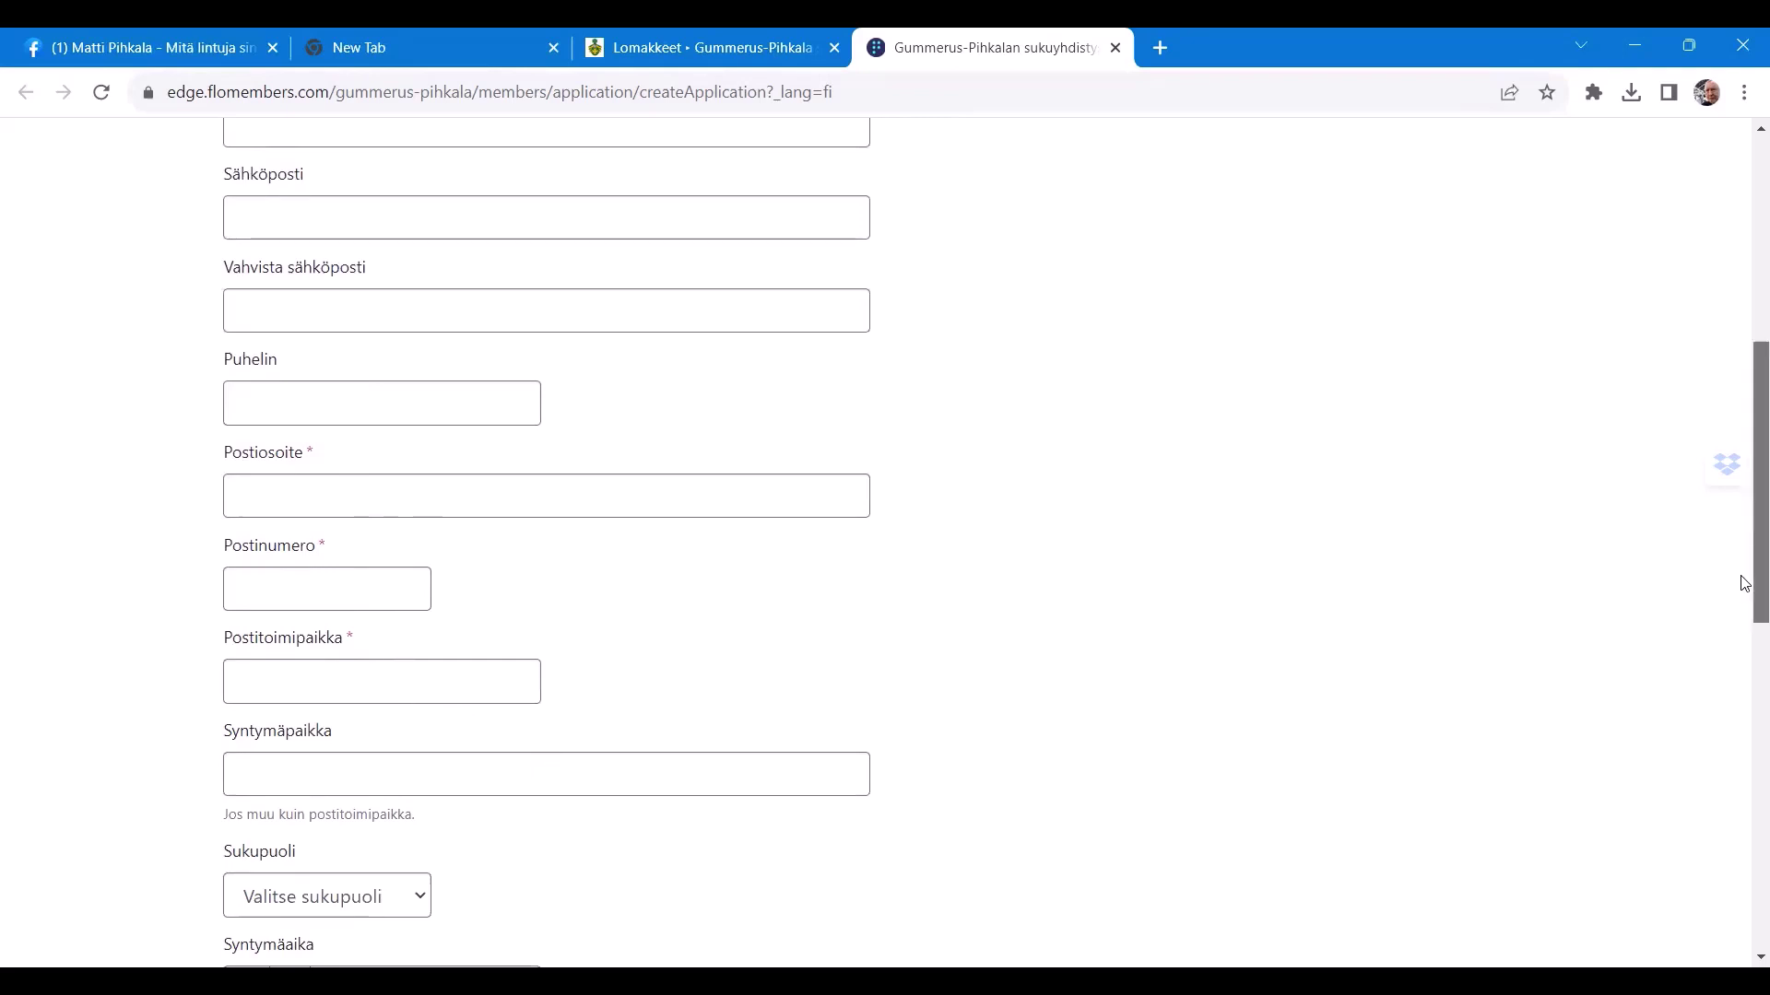
pyautogui.moveTo(1746, 596); pyautogui.dragTo(1744, 703)
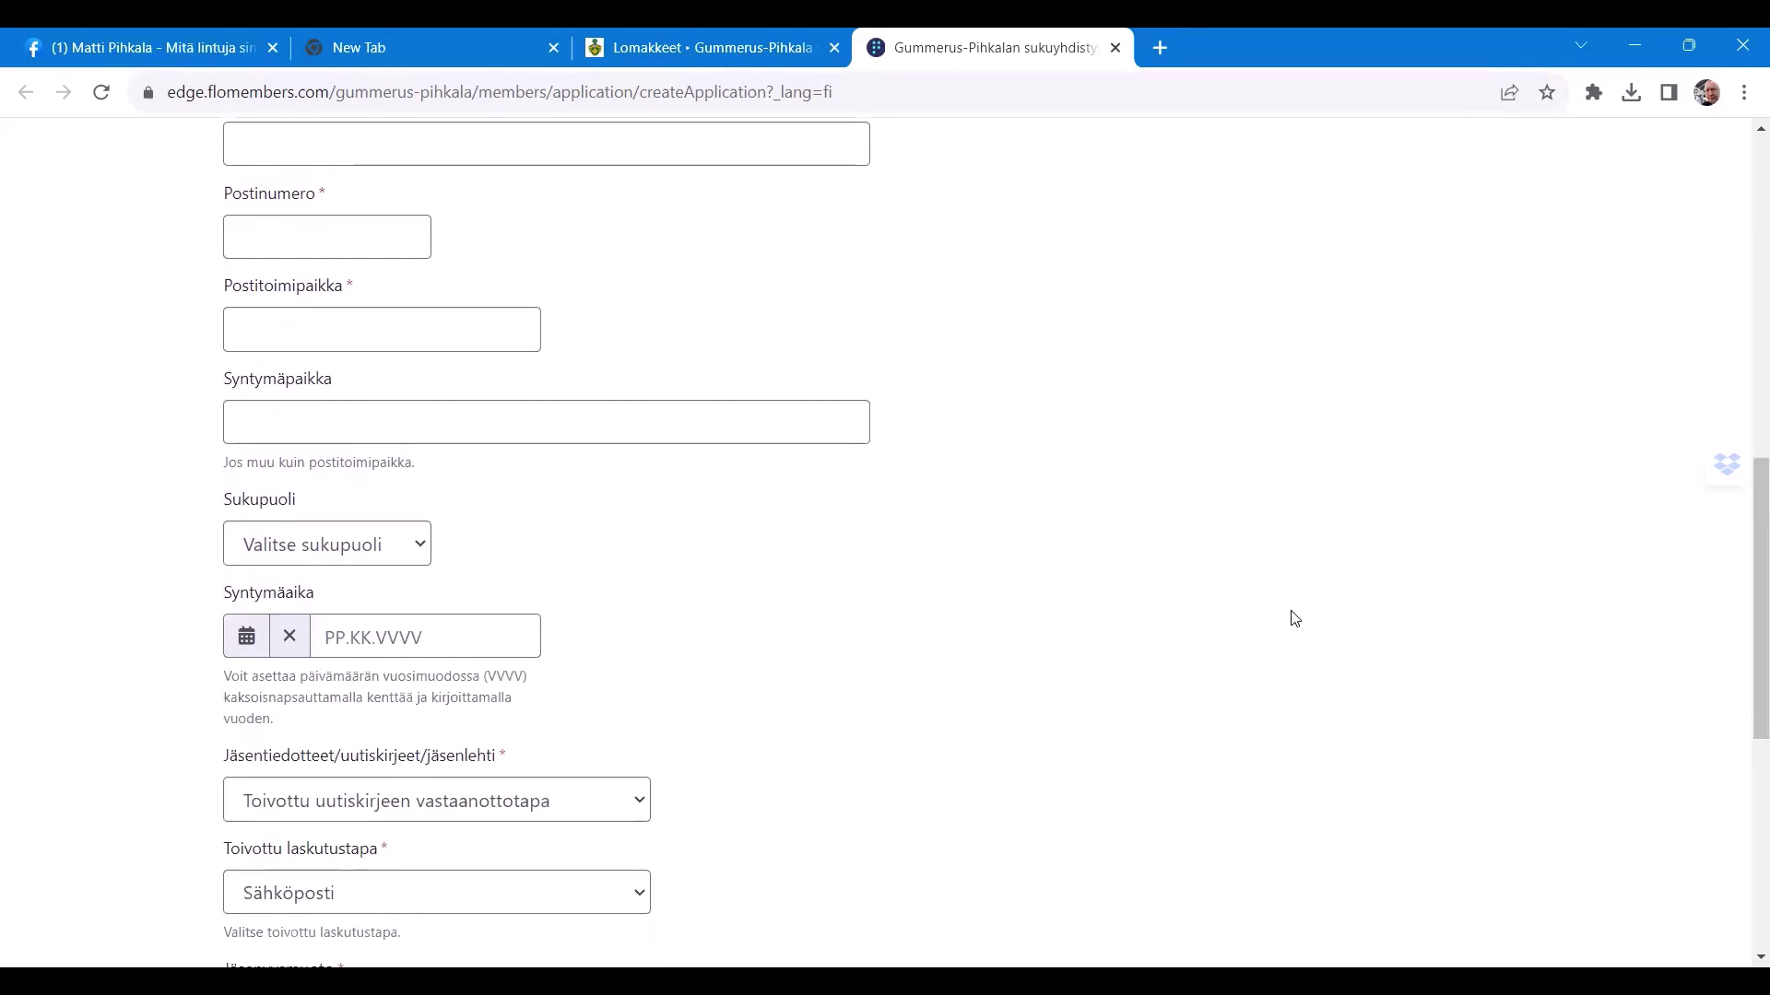
pyautogui.click(426, 553)
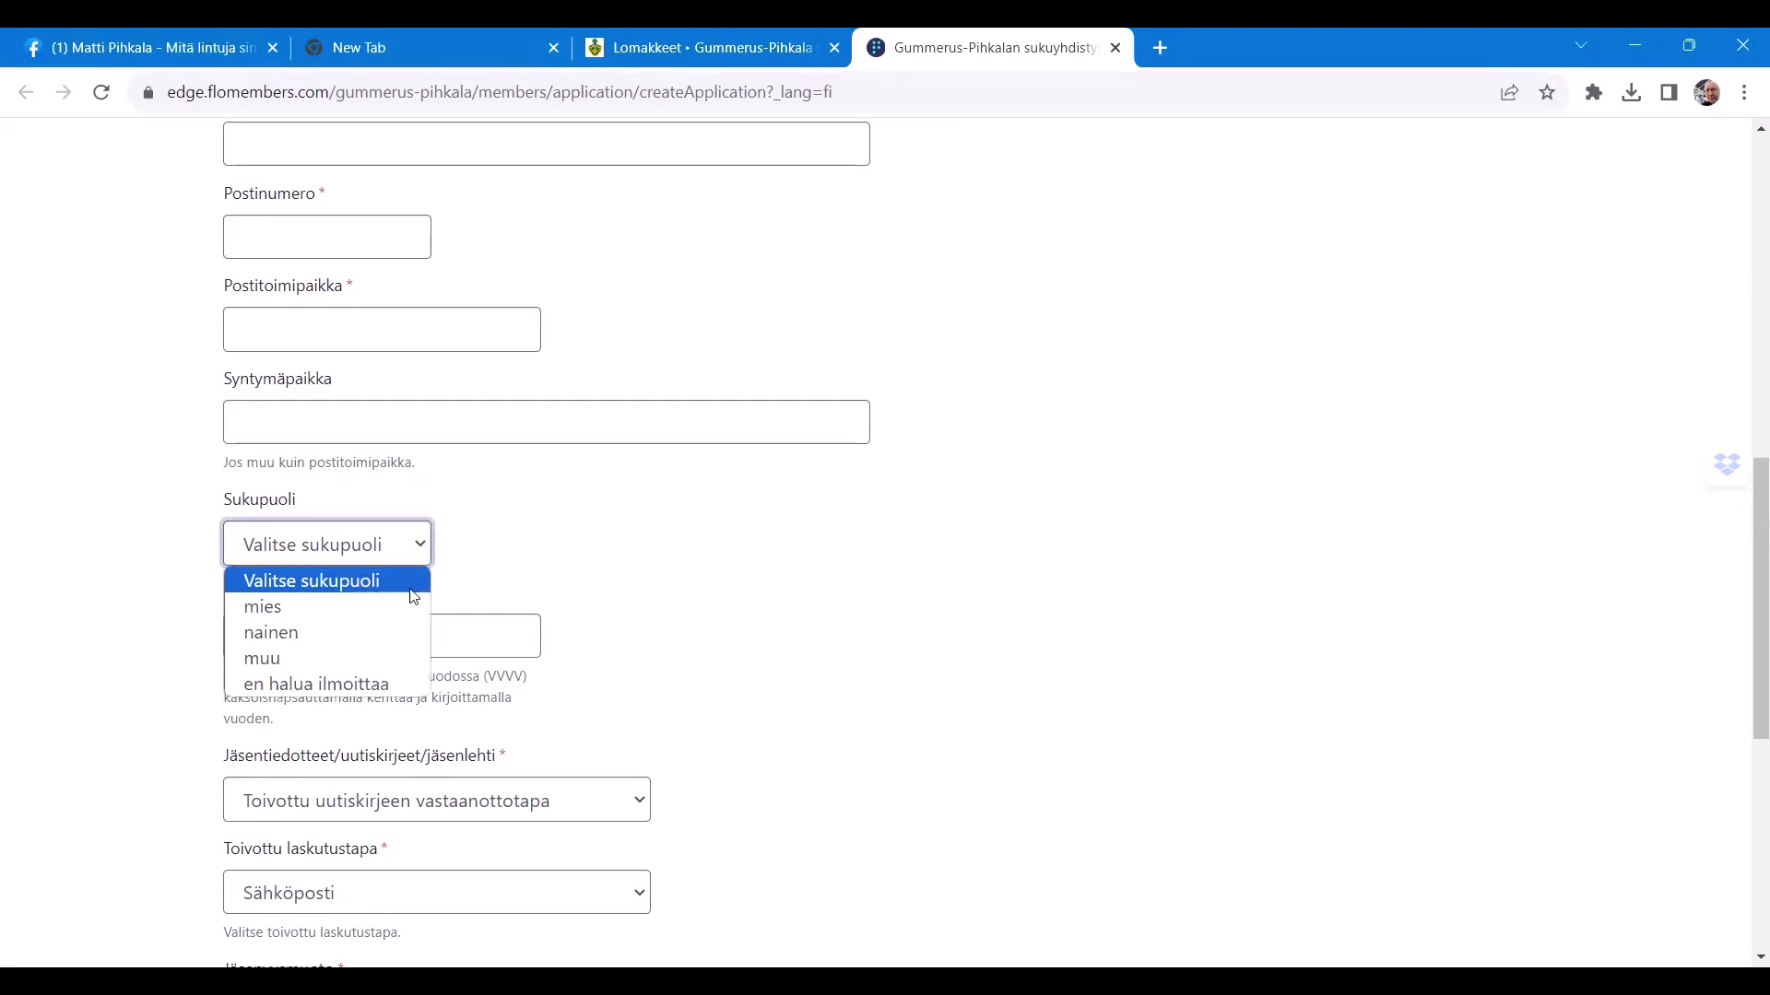
pyautogui.click(648, 603)
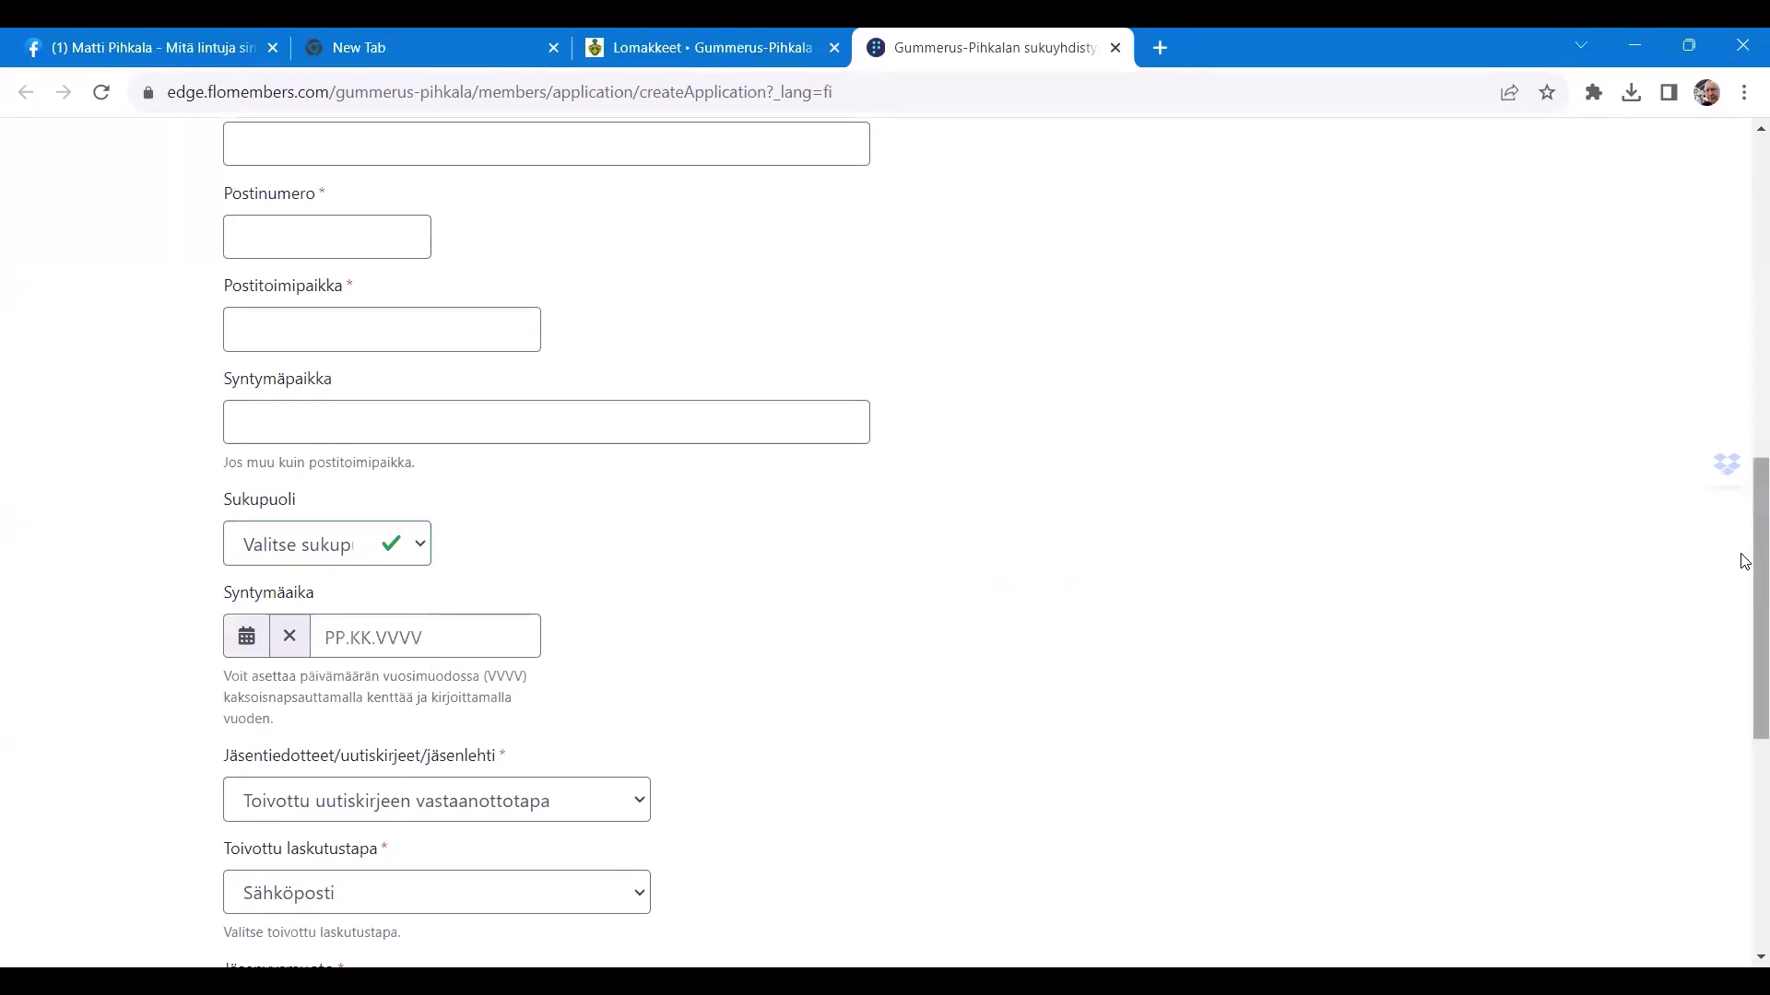
# Review the delivery choices for Jäsentiedotteet/uutiskirjeet/jäsenlehti and set the field to Sähköposti.
pyautogui.scroll(-3, 1754, 560)
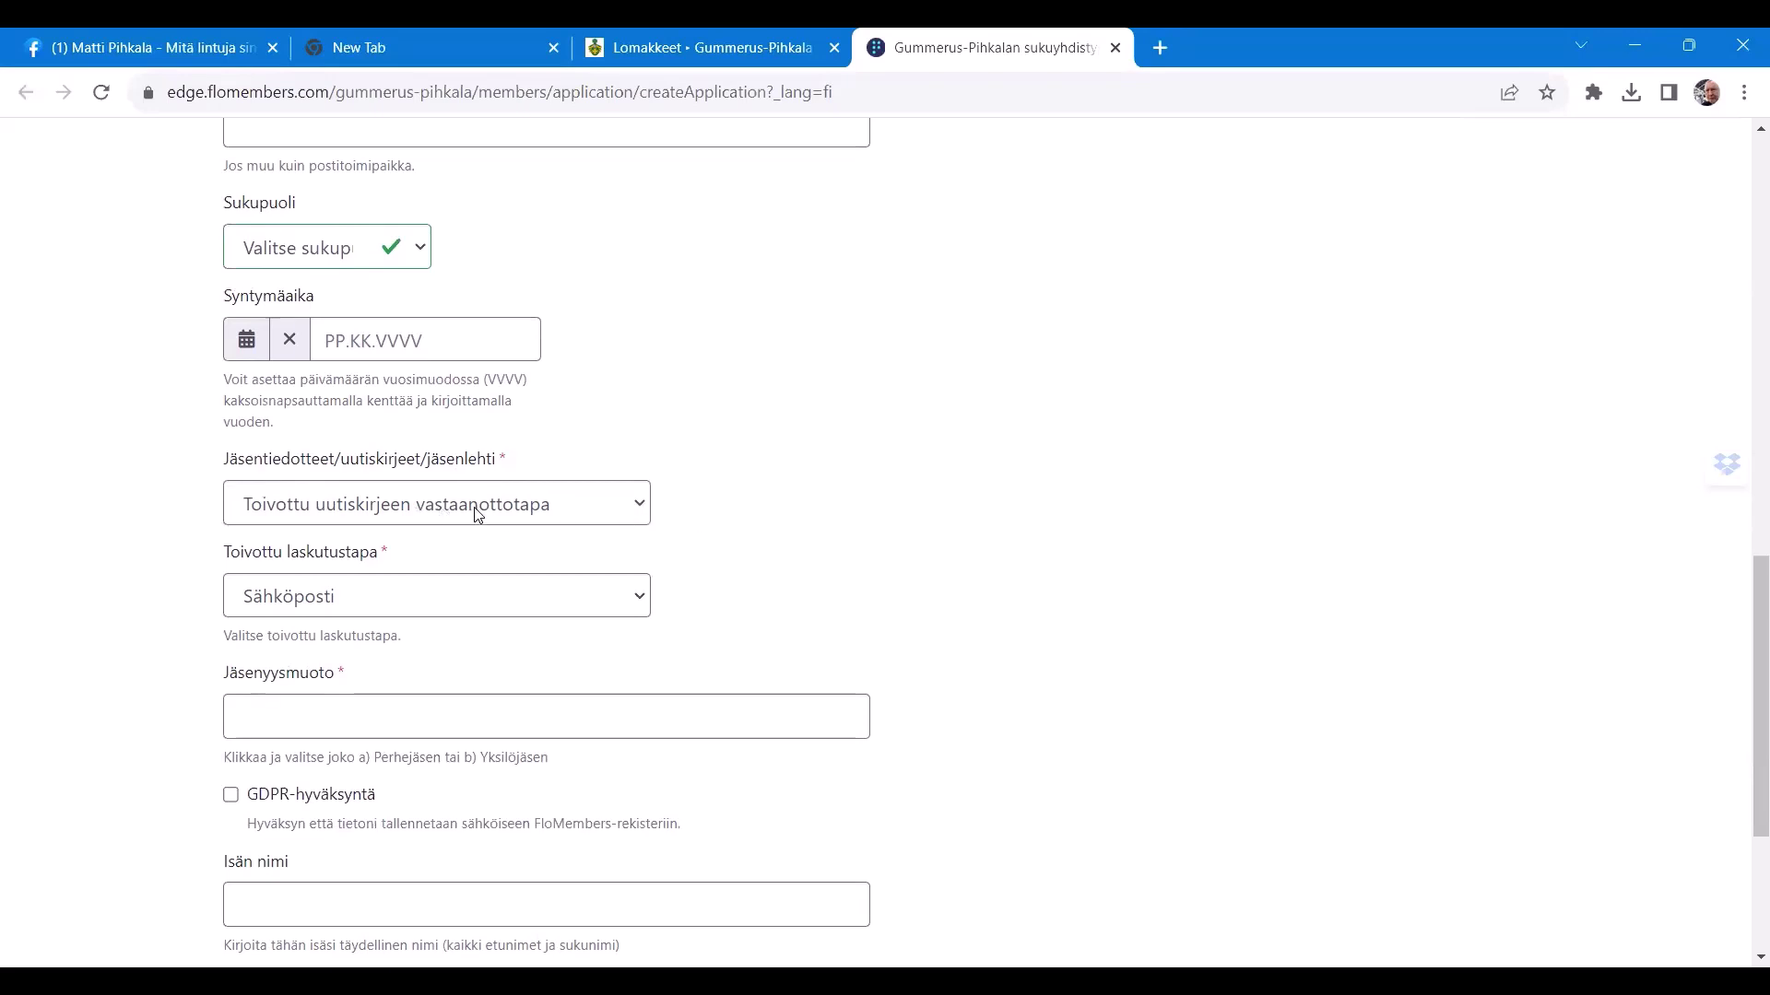
pyautogui.click(546, 517)
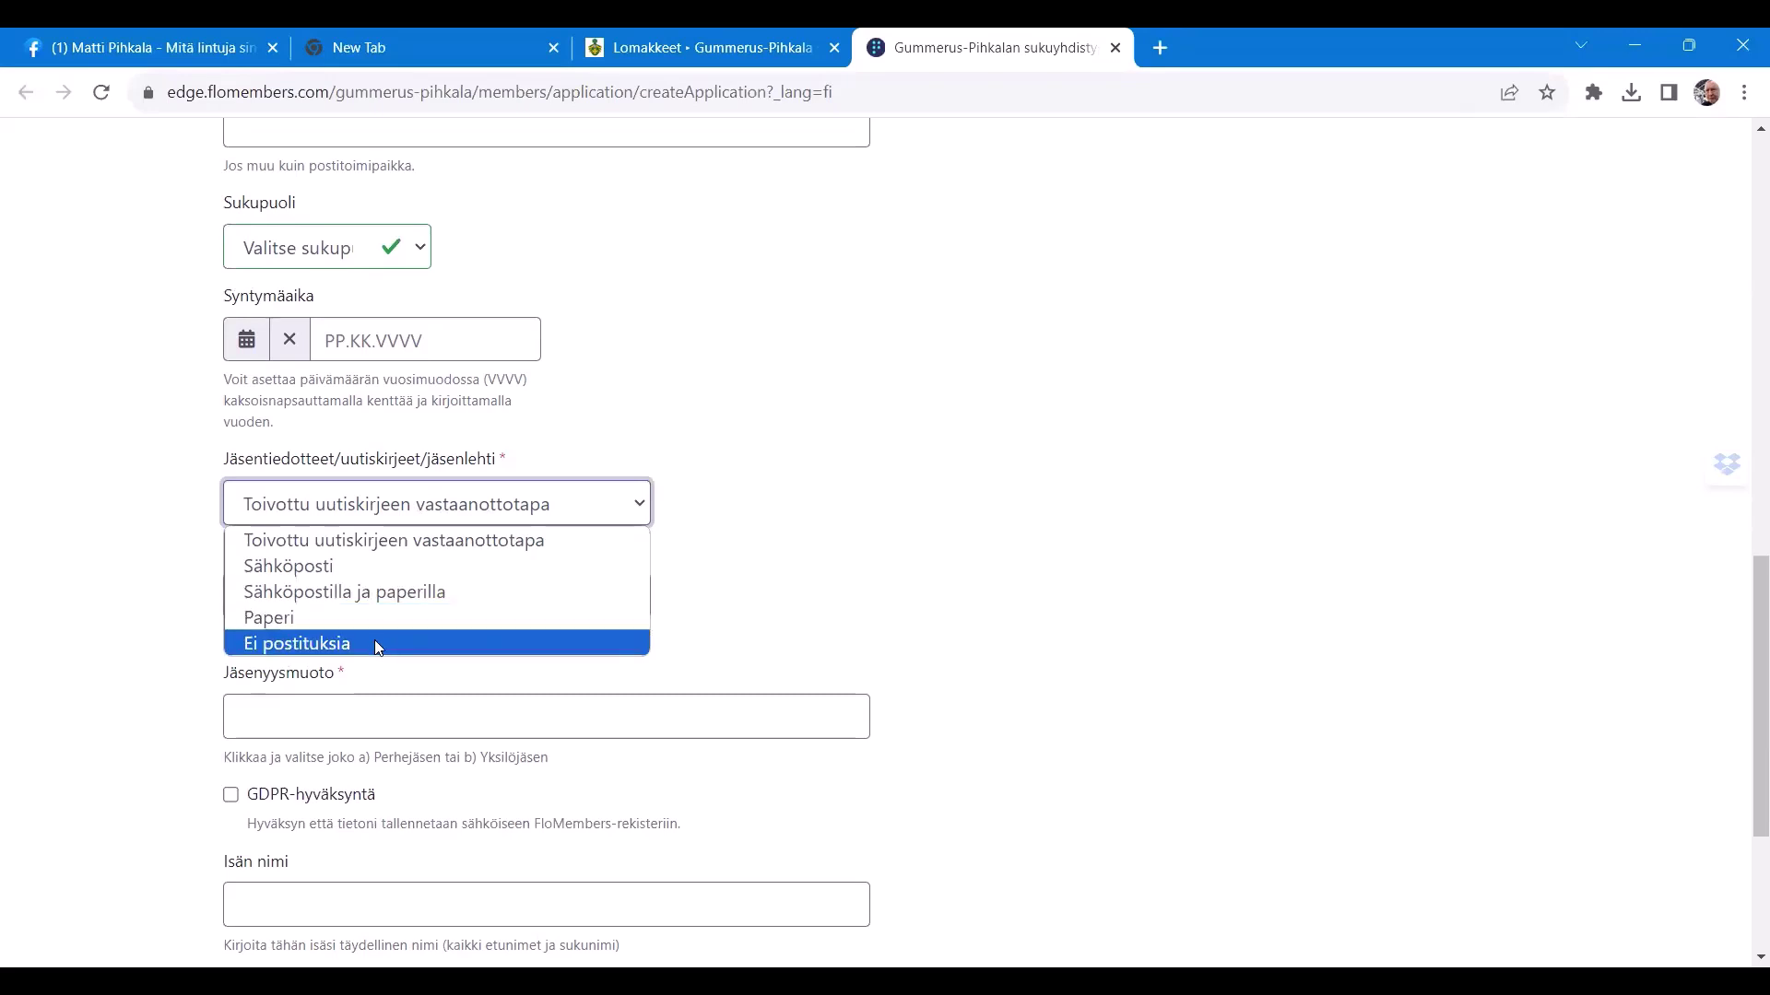
pyautogui.click(821, 611)
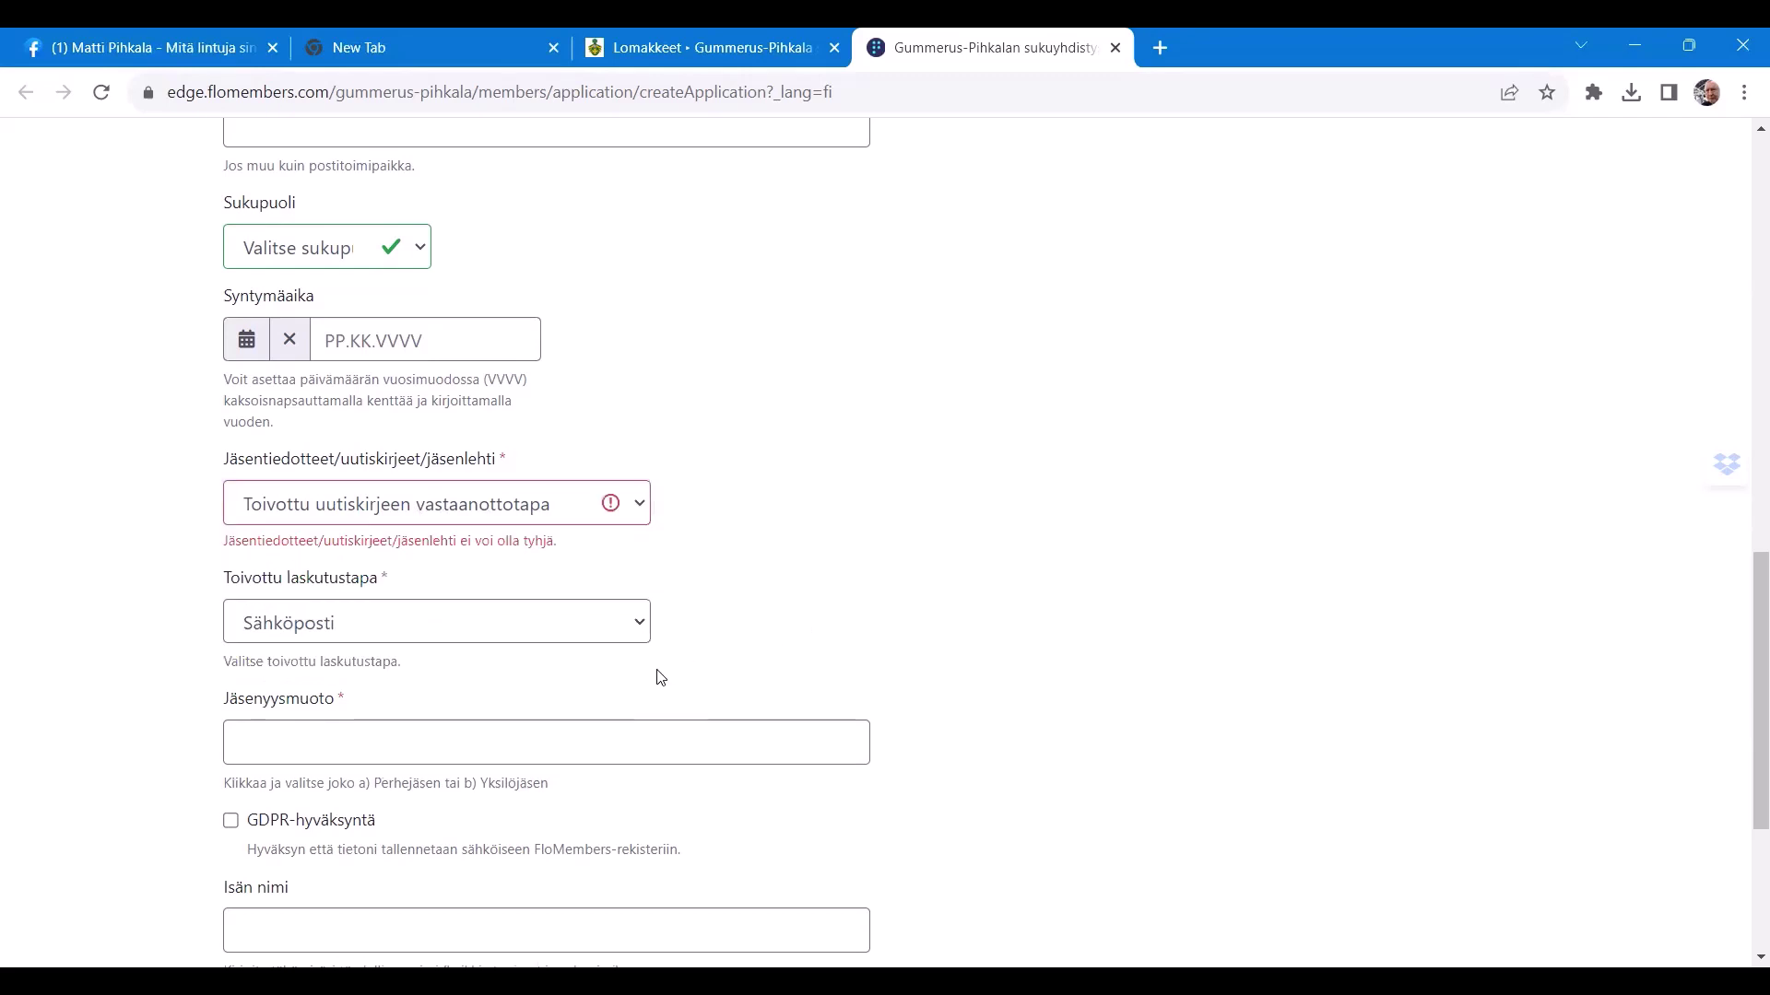
pyautogui.click(426, 516)
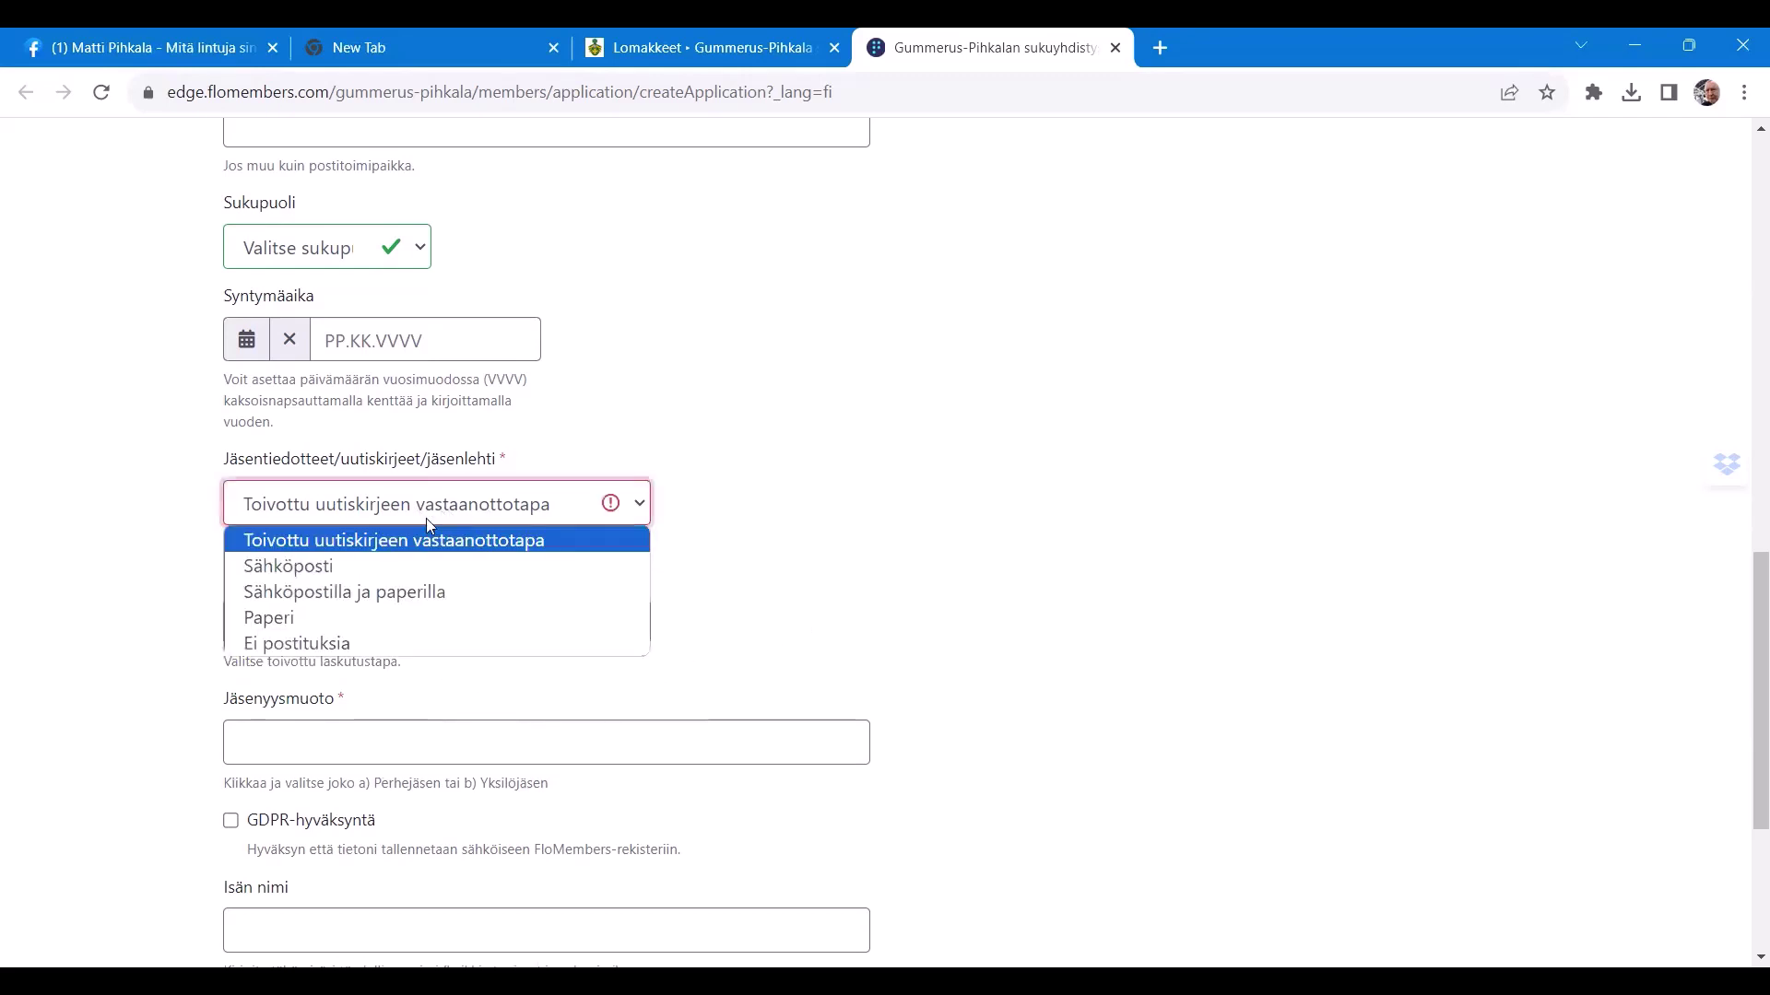
pyautogui.click(356, 575)
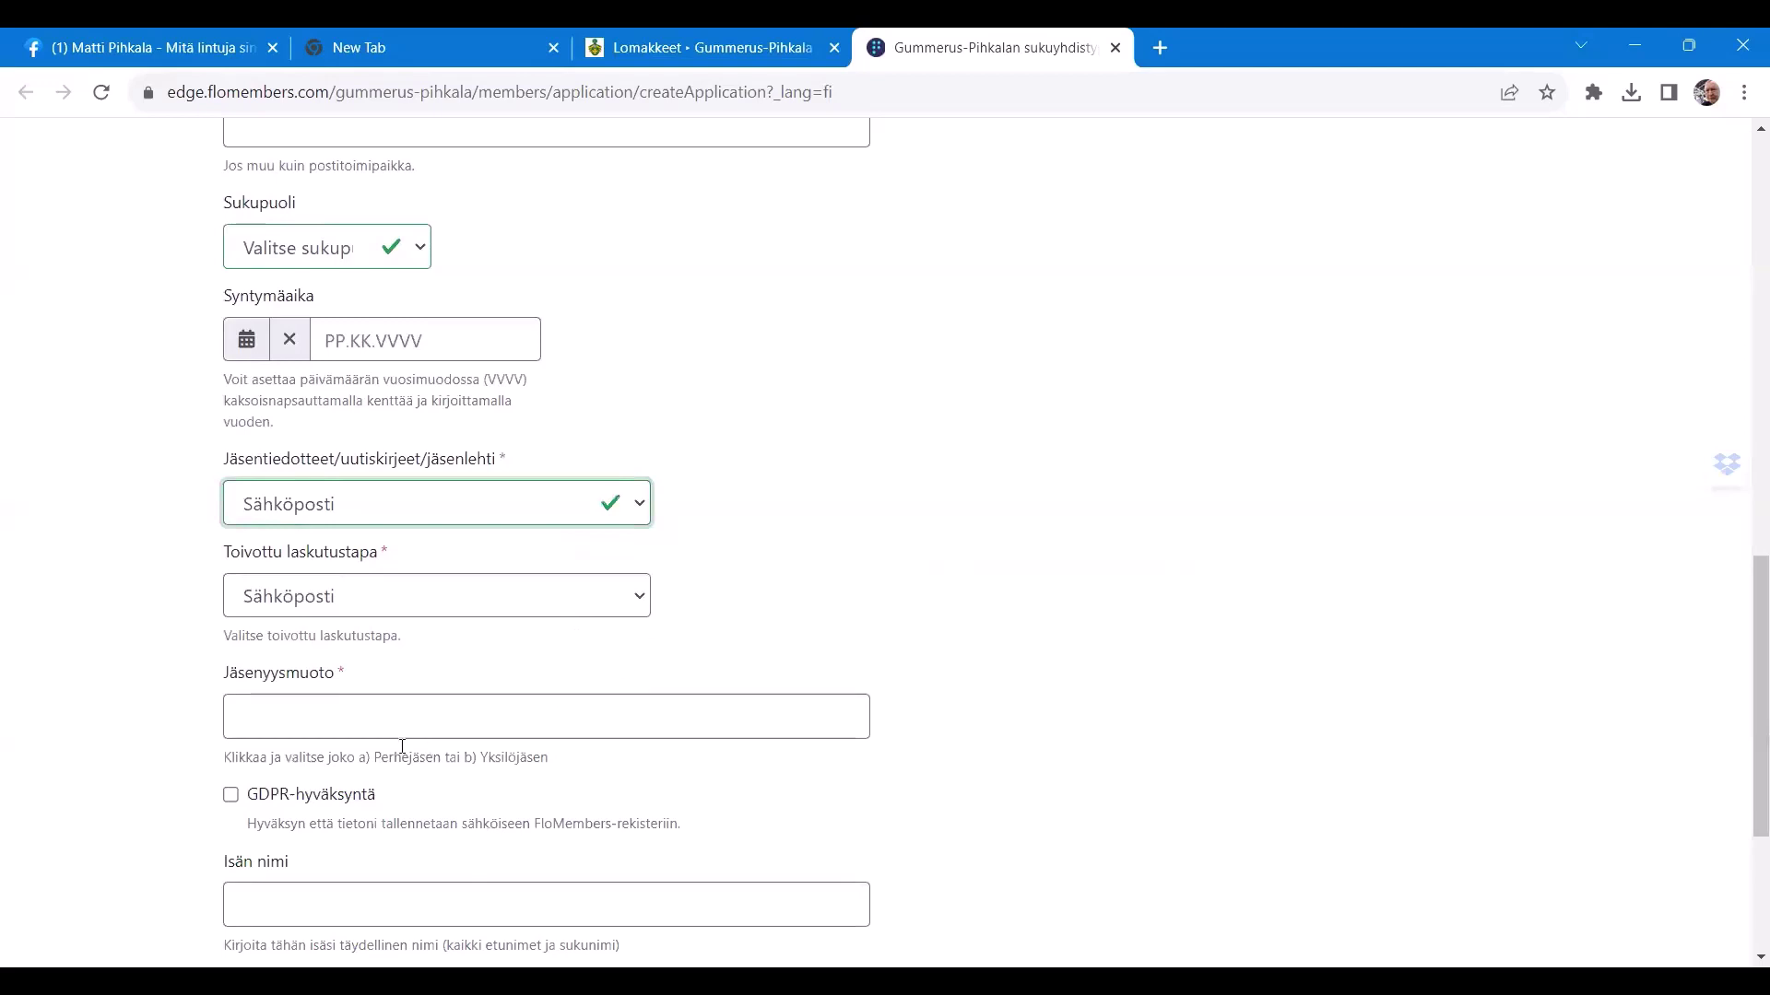
# Examine the Jäsenyysmuoto choices and the Isän nimi and Äidin nimi fields at the end of the form.
pyautogui.click(321, 715)
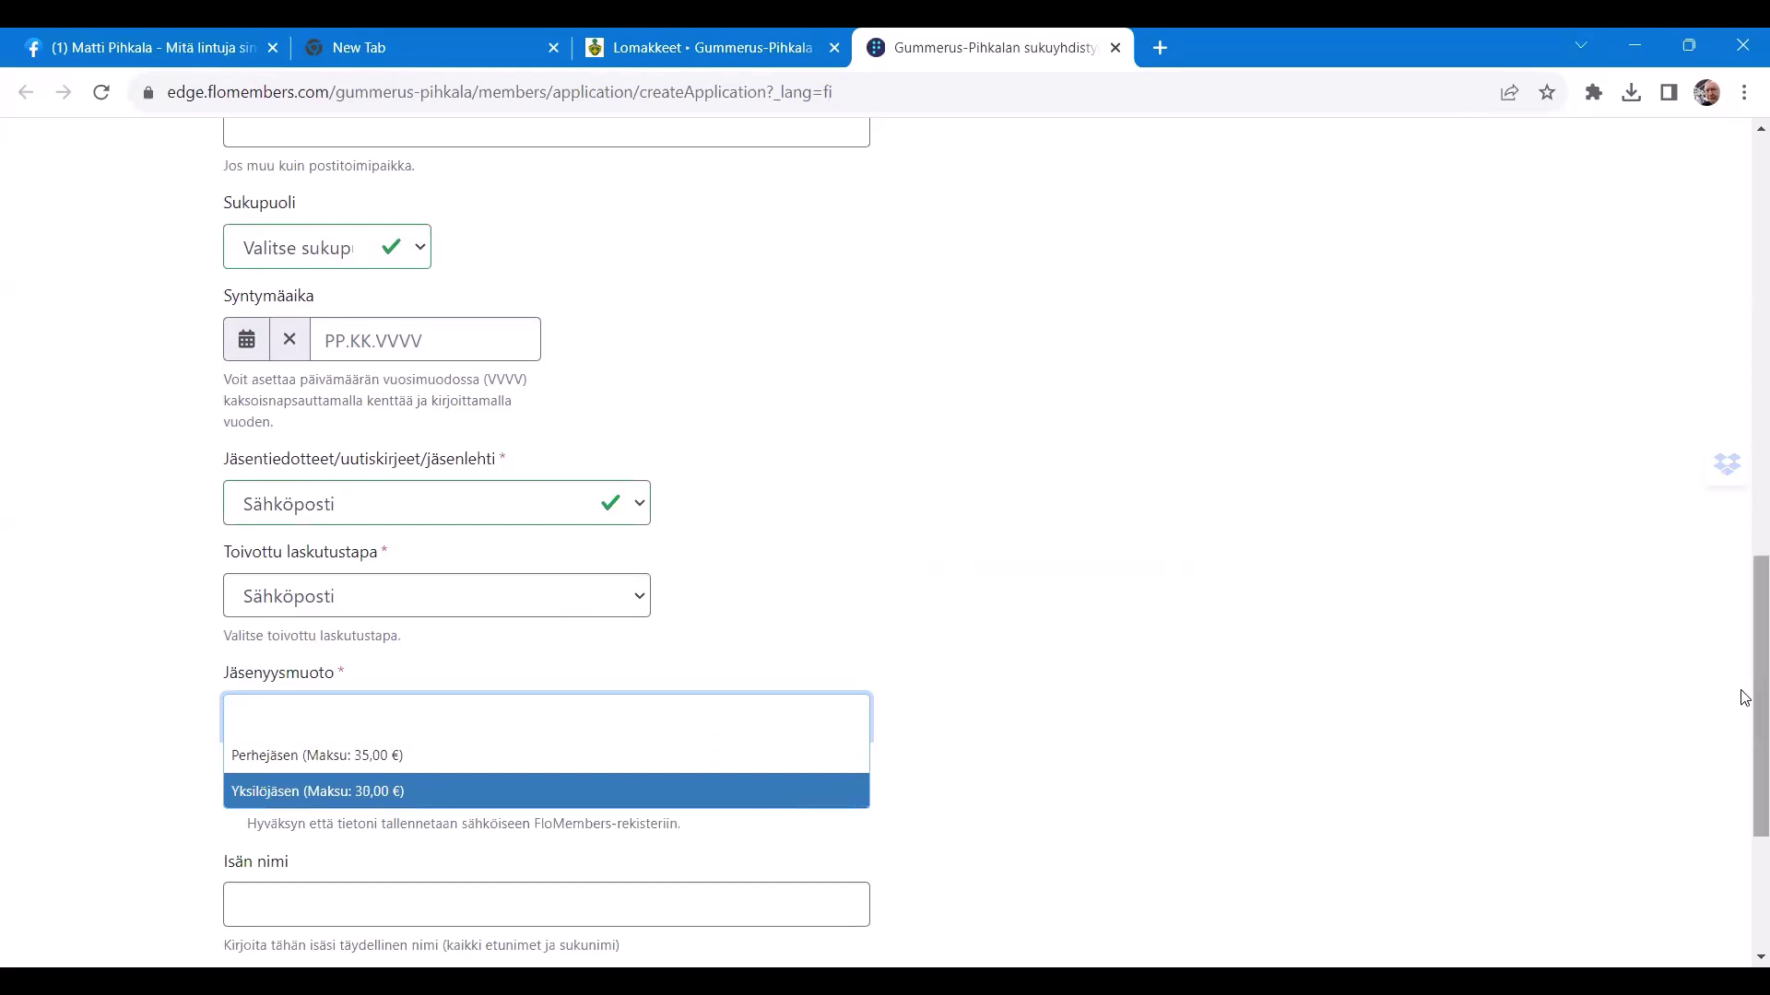
pyautogui.moveTo(1745, 708); pyautogui.dragTo(1742, 817)
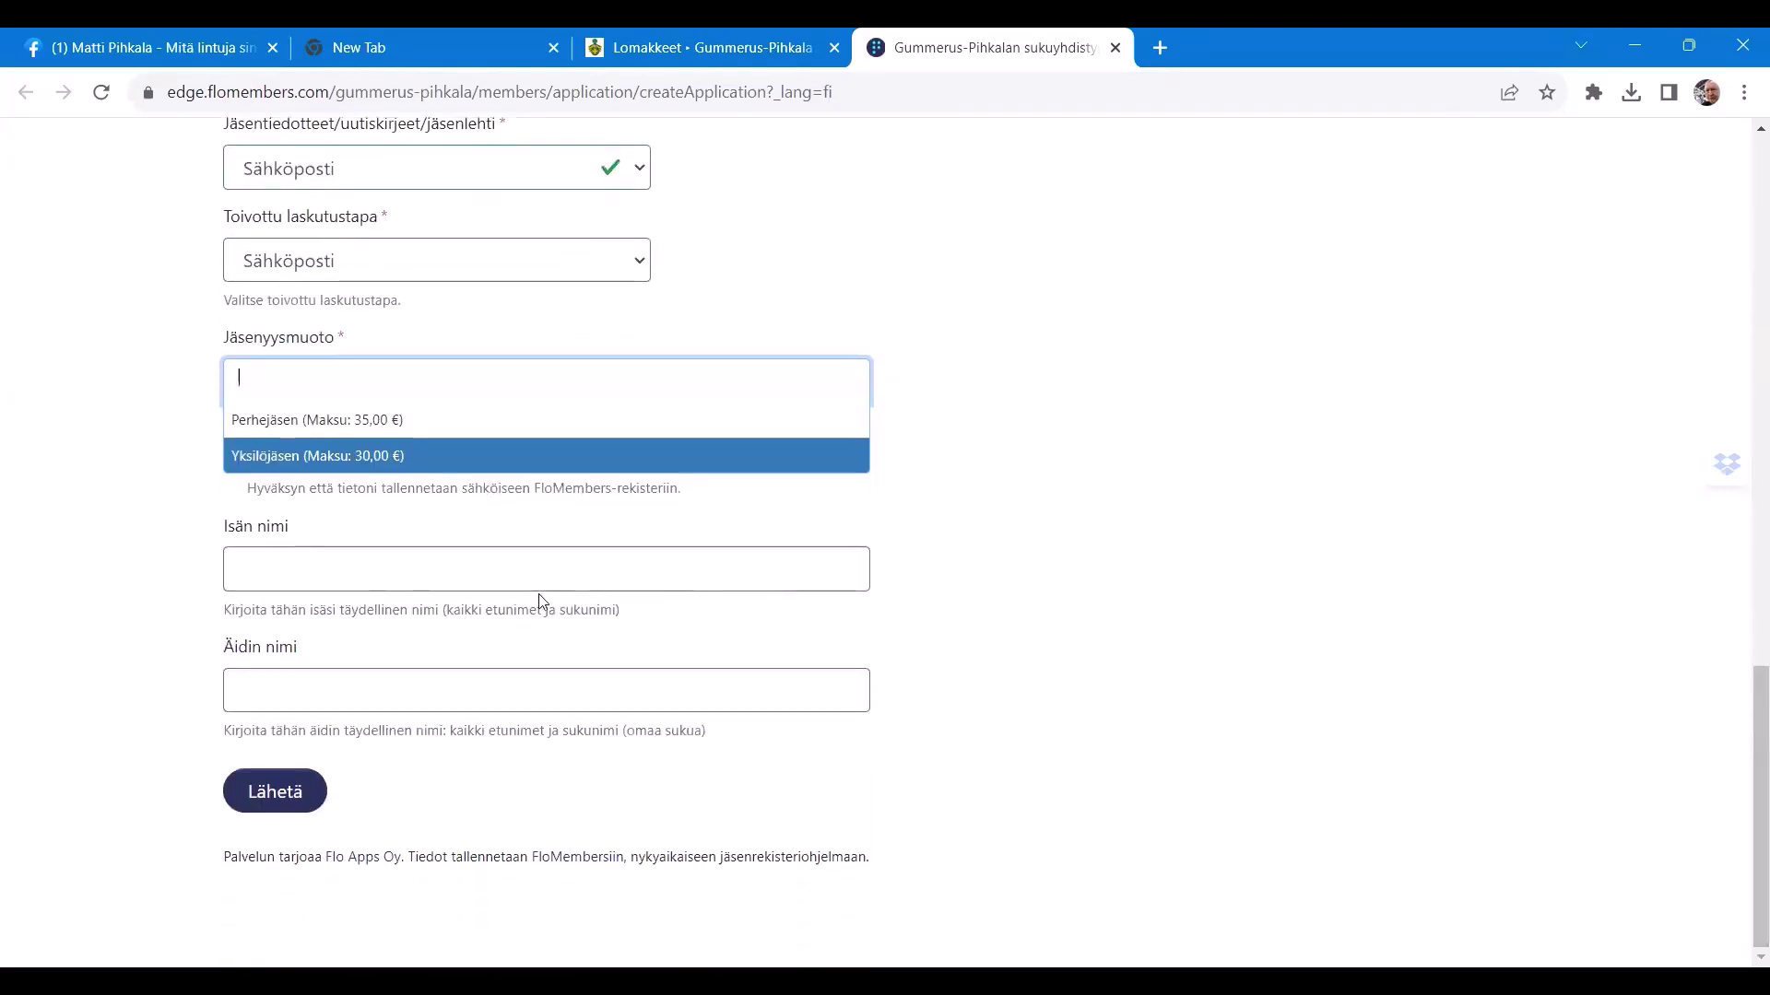
pyautogui.click(373, 577)
pyautogui.click(356, 682)
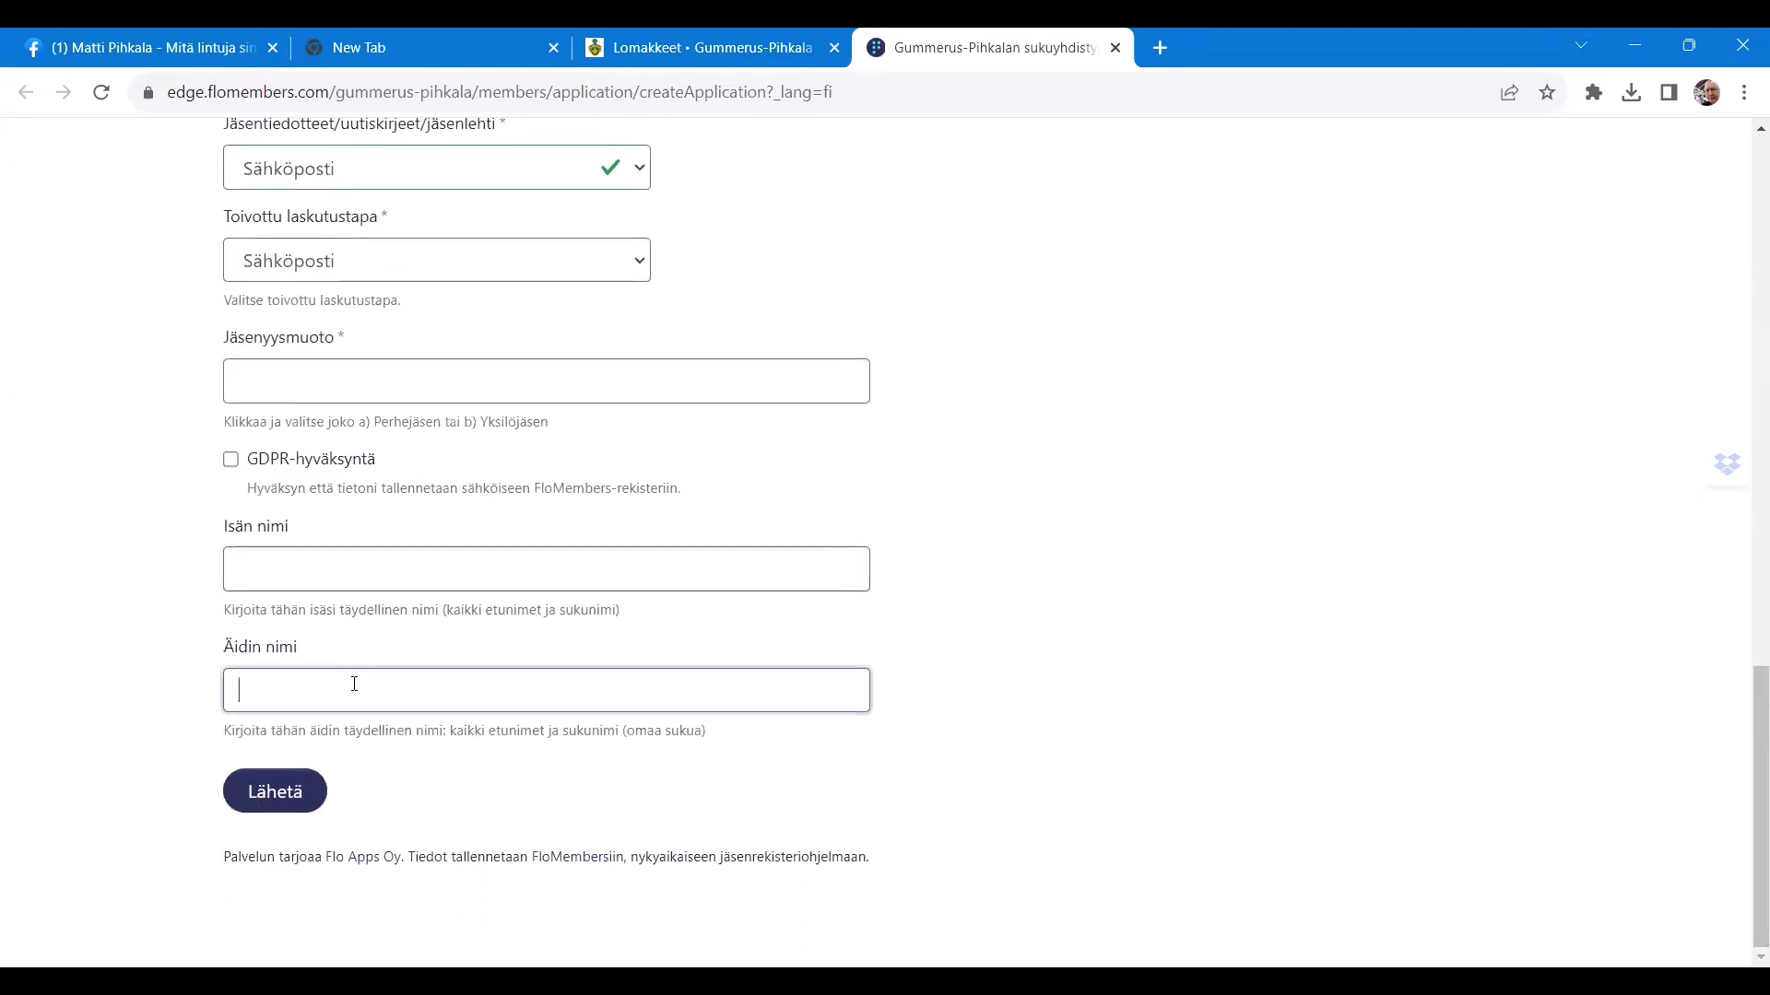